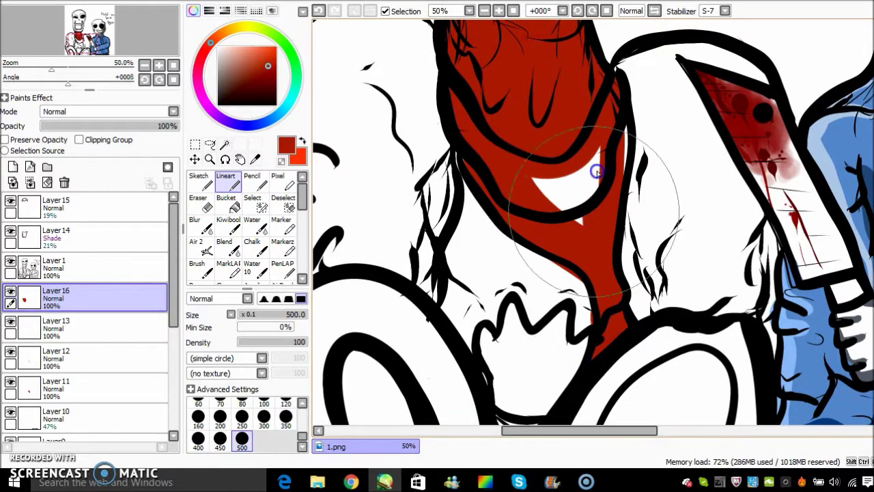
Step: Finish the scarf's red fill on Layer16 and paint dark red shading along its neck folds with the Lineart brush
{"action": "scroll", "coordinate": [633, 144], "scroll_direction": "down", "scroll_amount": 8}
{"action": "scroll", "coordinate": [633, 142], "scroll_direction": "up", "scroll_amount": 8}
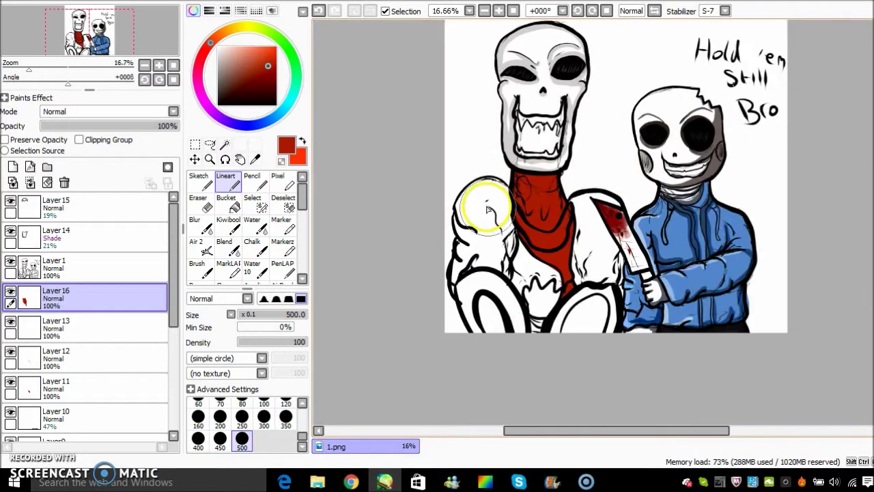
{"action": "mouse_move", "coordinate": [460, 93]}
{"action": "left_mouse_down"}
{"action": "mouse_move", "coordinate": [487, 221]}
{"action": "mouse_move", "coordinate": [568, 266]}
{"action": "mouse_move", "coordinate": [595, 268]}
{"action": "left_mouse_up"}
{"action": "mouse_move", "coordinate": [439, 107]}
{"action": "left_mouse_down"}
{"action": "mouse_move", "coordinate": [492, 293]}
{"action": "mouse_move", "coordinate": [593, 328]}
{"action": "left_mouse_up"}
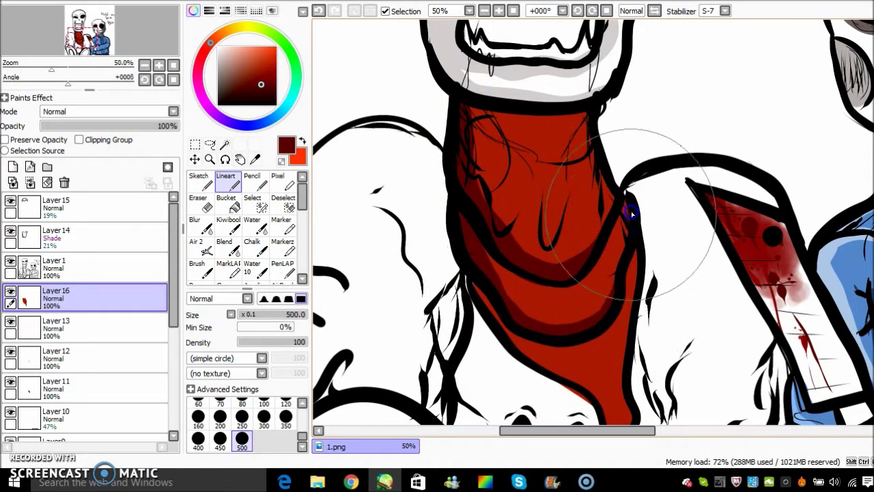
Step: Paint dark red shading on the scarf's hanging tail, beneath the jaw and along its outer edges, undoing the first tail stroke
{"action": "scroll", "coordinate": [630, 209], "scroll_direction": "down", "scroll_amount": 1}
{"action": "scroll", "coordinate": [687, 191], "scroll_direction": "up", "scroll_amount": 2}
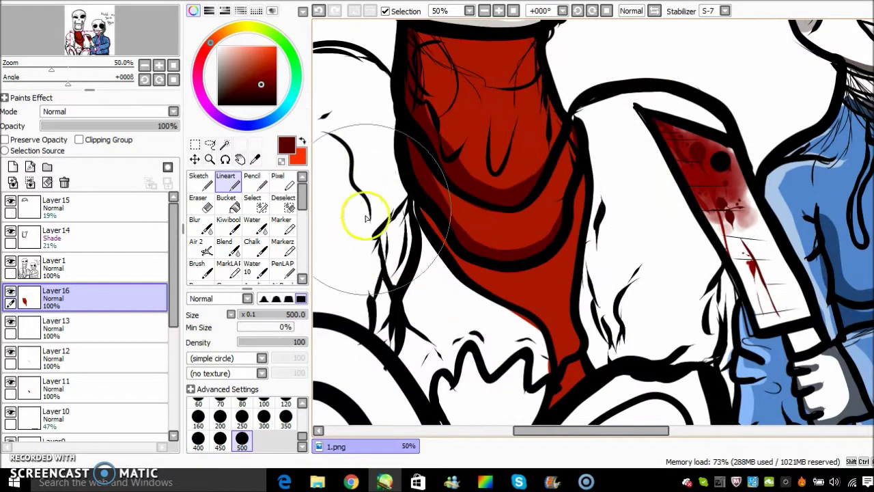
{"action": "left_click_drag", "start_coordinate": [437, 233], "coordinate": [533, 322]}
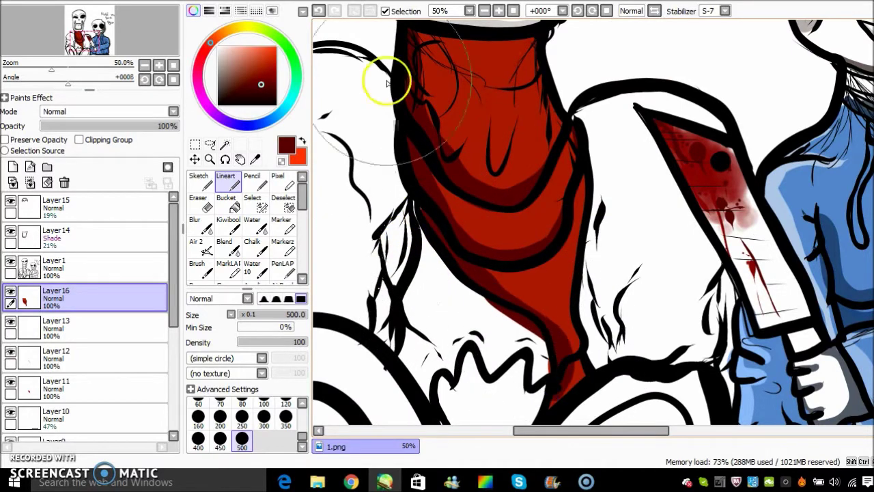
{"action": "left_click", "coordinate": [318, 11]}
{"action": "mouse_move", "coordinate": [444, 241]}
{"action": "left_mouse_down"}
{"action": "mouse_move", "coordinate": [522, 304]}
{"action": "mouse_move", "coordinate": [566, 361]}
{"action": "mouse_move", "coordinate": [557, 403]}
{"action": "left_mouse_up"}
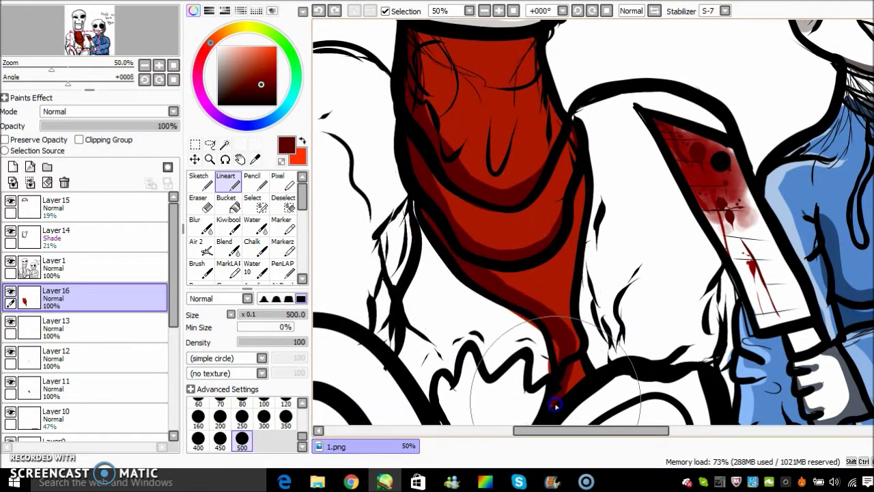
{"action": "left_click", "coordinate": [437, 48]}
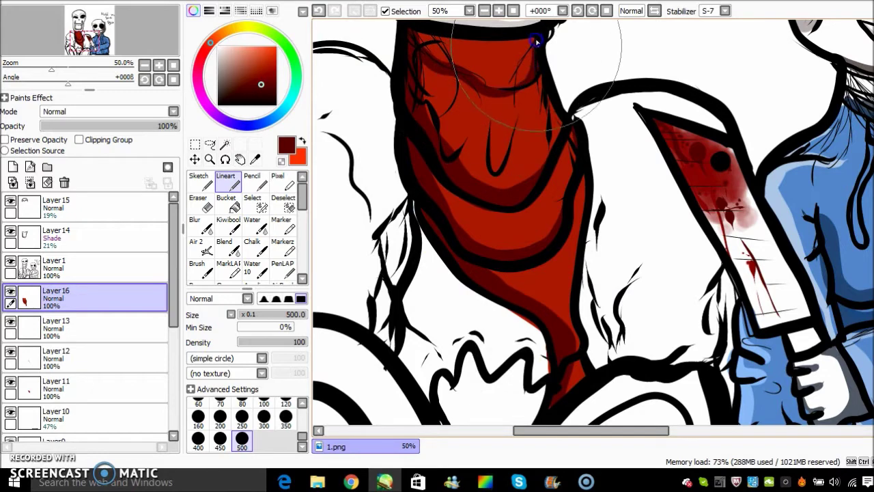
{"action": "mouse_move", "coordinate": [420, 35]}
{"action": "left_mouse_down"}
{"action": "mouse_move", "coordinate": [419, 77]}
{"action": "mouse_move", "coordinate": [515, 230]}
{"action": "mouse_move", "coordinate": [549, 178]}
{"action": "mouse_move", "coordinate": [433, 164]}
{"action": "mouse_move", "coordinate": [485, 274]}
{"action": "left_mouse_up"}
{"action": "left_click", "coordinate": [578, 213]}
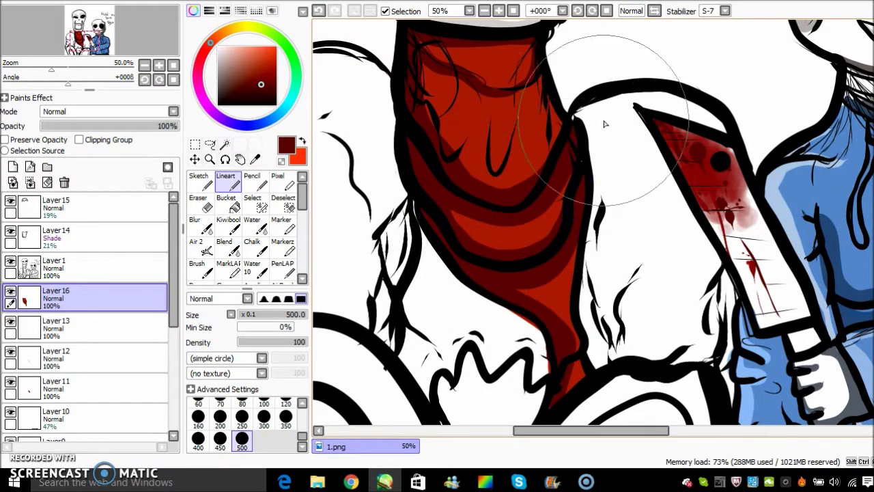
Step: Add a layer above Layer16 and paint light orange-red highlights on the scarf's folds and outer edge
{"action": "scroll", "coordinate": [605, 128], "scroll_direction": "down", "scroll_amount": 5}
{"action": "left_click", "coordinate": [606, 168]}
{"action": "scroll", "coordinate": [605, 167], "scroll_direction": "up", "scroll_amount": 5}
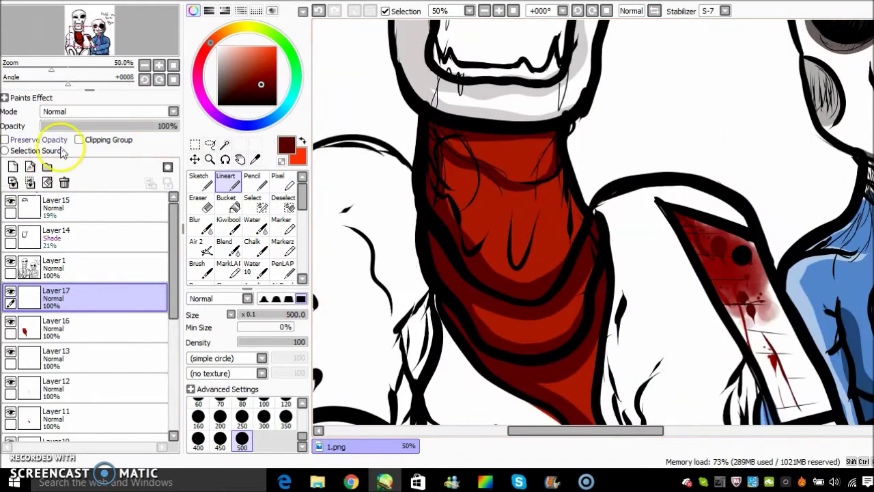
{"action": "mouse_move", "coordinate": [315, 92]}
{"action": "left_mouse_down"}
{"action": "mouse_move", "coordinate": [462, 130]}
{"action": "mouse_move", "coordinate": [578, 204]}
{"action": "mouse_move", "coordinate": [572, 238]}
{"action": "mouse_move", "coordinate": [513, 259]}
{"action": "mouse_move", "coordinate": [571, 222]}
{"action": "mouse_move", "coordinate": [553, 133]}
{"action": "mouse_move", "coordinate": [597, 241]}
{"action": "mouse_move", "coordinate": [593, 370]}
{"action": "mouse_move", "coordinate": [491, 211]}
{"action": "mouse_move", "coordinate": [546, 239]}
{"action": "mouse_move", "coordinate": [496, 325]}
{"action": "mouse_move", "coordinate": [585, 316]}
{"action": "mouse_move", "coordinate": [516, 375]}
{"action": "mouse_move", "coordinate": [588, 362]}
{"action": "left_mouse_up"}
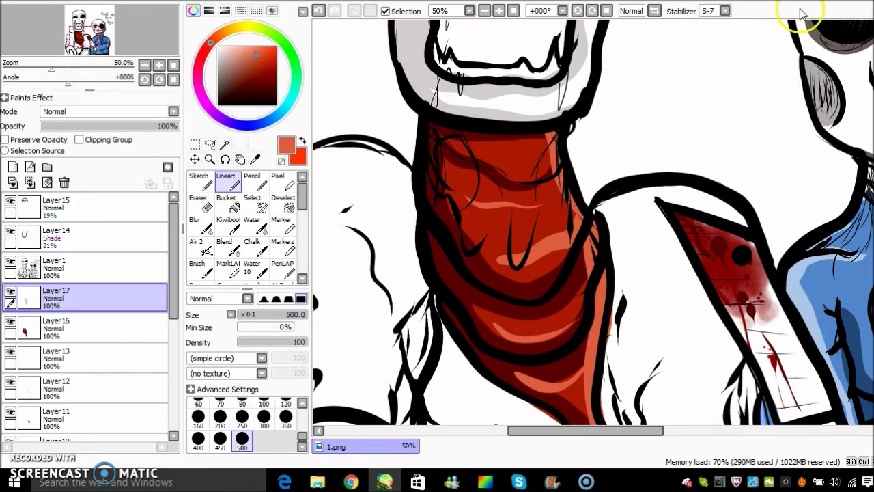
Step: Add a layer above Layer16, paint brownish-grey shading on the torso around the jagged shape, and move the layer below Layer11
{"action": "scroll", "coordinate": [765, 134], "scroll_direction": "down", "scroll_amount": 6}
{"action": "scroll", "coordinate": [779, 146], "scroll_direction": "up", "scroll_amount": 6}
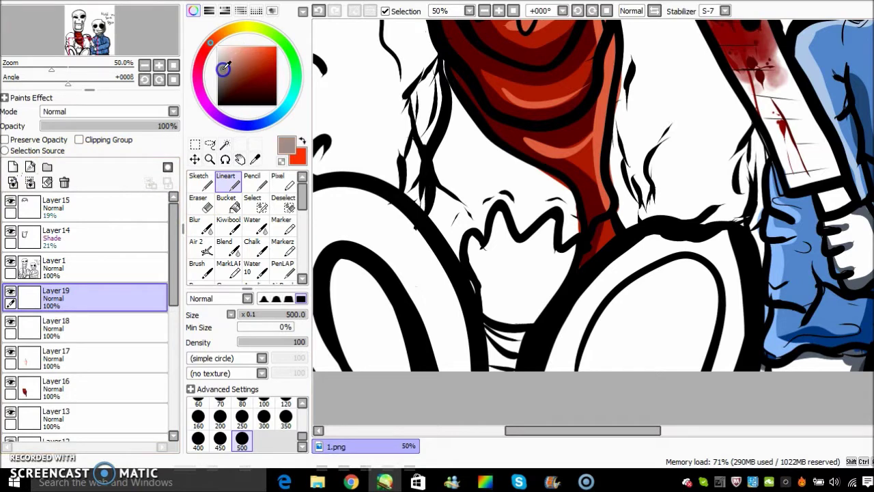
{"action": "left_click", "coordinate": [98, 395]}
{"action": "left_click", "coordinate": [12, 167]}
{"action": "mouse_move", "coordinate": [455, 123]}
{"action": "left_mouse_down"}
{"action": "mouse_move", "coordinate": [440, 189]}
{"action": "mouse_move", "coordinate": [463, 269]}
{"action": "mouse_move", "coordinate": [458, 247]}
{"action": "mouse_move", "coordinate": [484, 231]}
{"action": "mouse_move", "coordinate": [489, 204]}
{"action": "mouse_move", "coordinate": [534, 219]}
{"action": "mouse_move", "coordinate": [559, 207]}
{"action": "mouse_move", "coordinate": [580, 221]}
{"action": "left_mouse_up"}
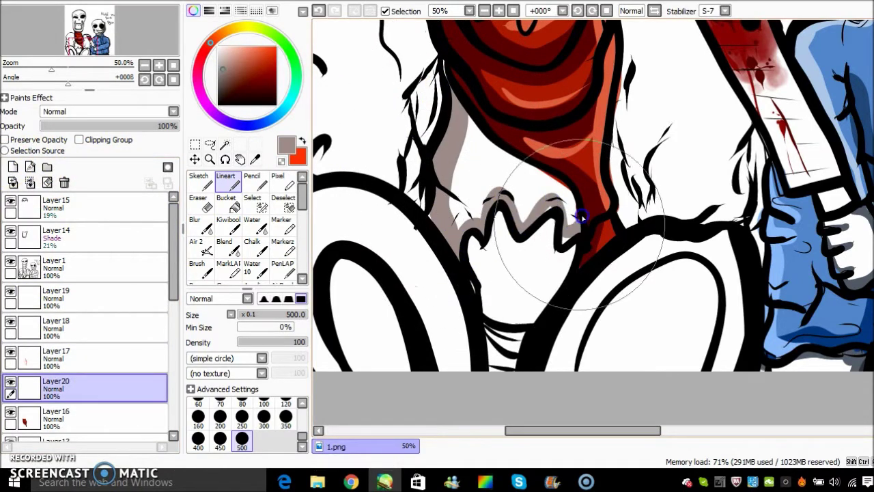
{"action": "left_click_drag", "start_coordinate": [177, 296], "coordinate": [176, 344]}
{"action": "left_click_drag", "start_coordinate": [101, 279], "coordinate": [106, 391]}
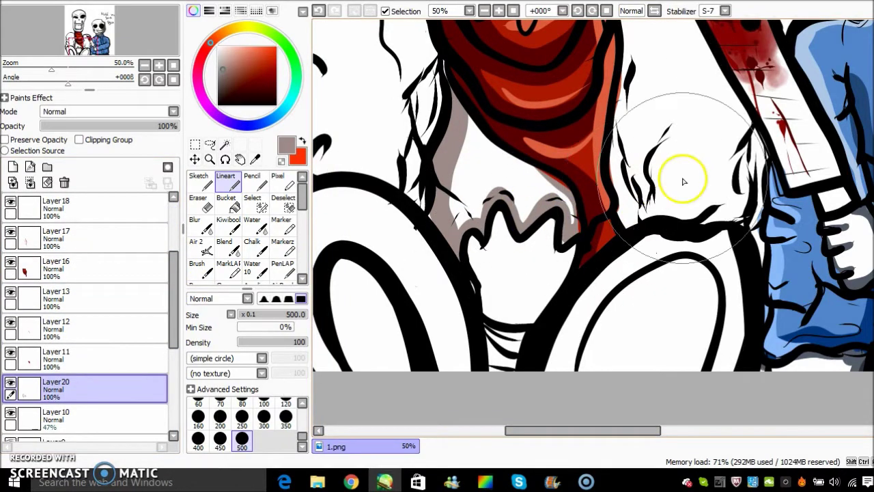
Step: Shade the sleeve around the knife and the blade's base brownish-grey, and fill the knife handle with dark maroon
{"action": "scroll", "coordinate": [683, 181], "scroll_direction": "down", "scroll_amount": 2}
{"action": "scroll", "coordinate": [660, 254], "scroll_direction": "up", "scroll_amount": 1}
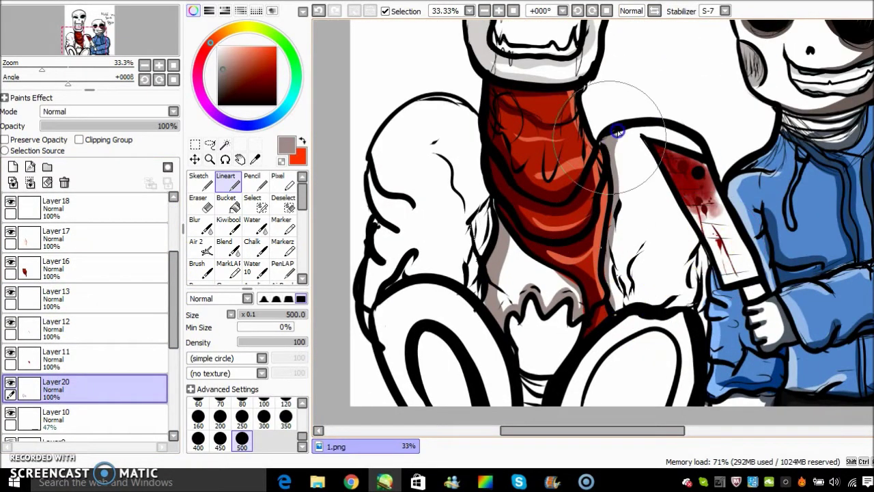
{"action": "left_click_drag", "start_coordinate": [641, 141], "coordinate": [688, 223]}
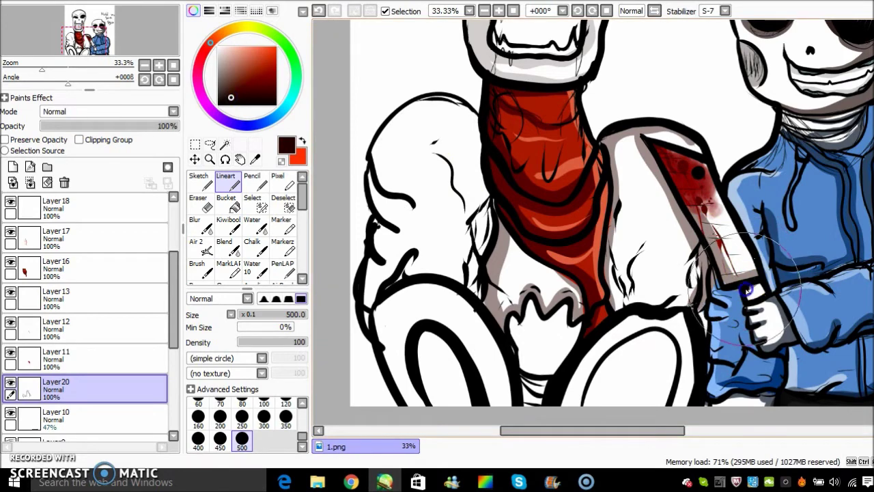
{"action": "scroll", "coordinate": [498, 279], "scroll_direction": "down", "scroll_amount": 3}
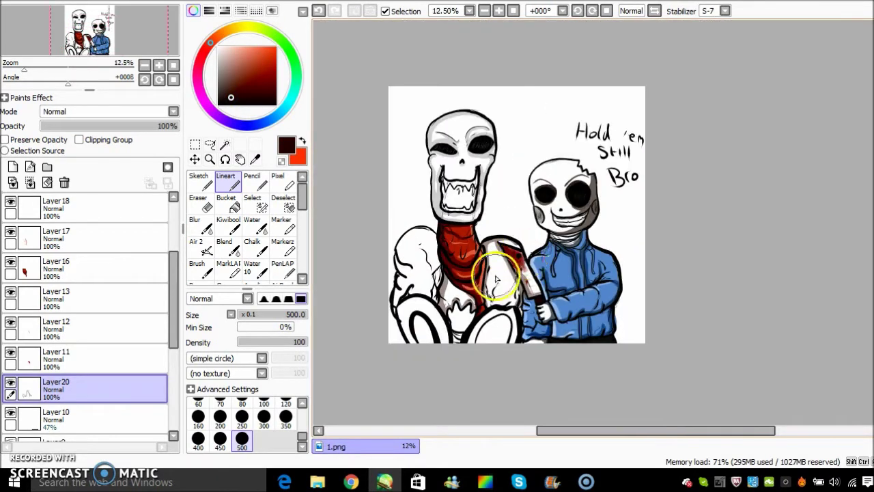
Step: Paint neutral grey shading on the other sleeve where it meets the scarf and torso and above the raised leg
{"action": "scroll", "coordinate": [446, 299], "scroll_direction": "up", "scroll_amount": 3}
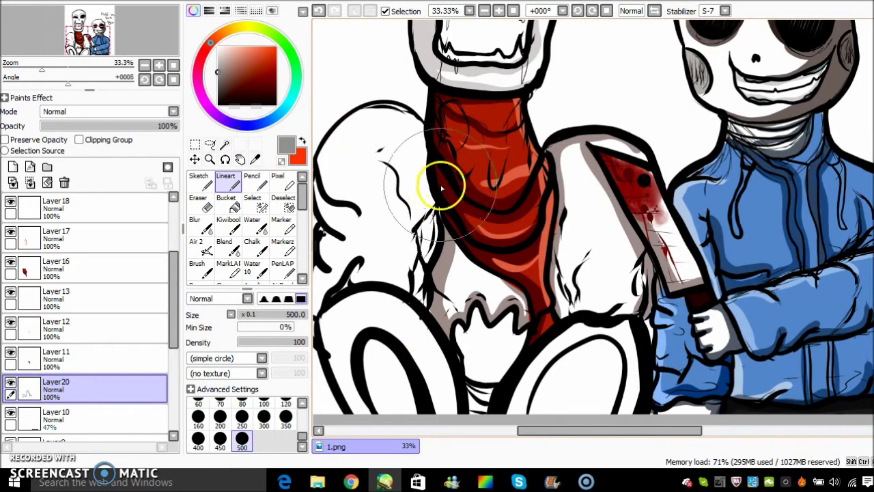
{"action": "left_click_drag", "start_coordinate": [426, 136], "coordinate": [433, 227]}
{"action": "mouse_move", "coordinate": [419, 294]}
{"action": "left_mouse_down"}
{"action": "mouse_move", "coordinate": [371, 275]}
{"action": "mouse_move", "coordinate": [333, 288]}
{"action": "left_mouse_up"}
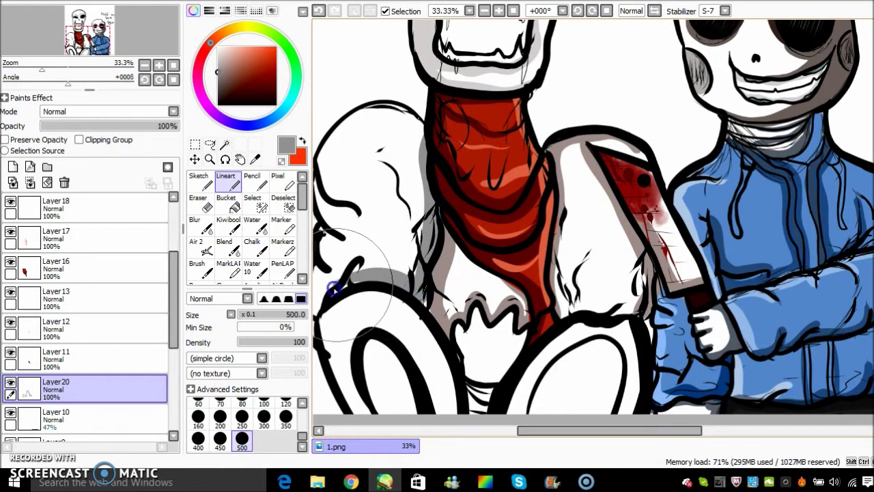
Step: Paint lighter grey shading along the puffy sleeve's outer edge and on both raised legs
{"action": "scroll", "coordinate": [498, 250], "scroll_direction": "down", "scroll_amount": 1}
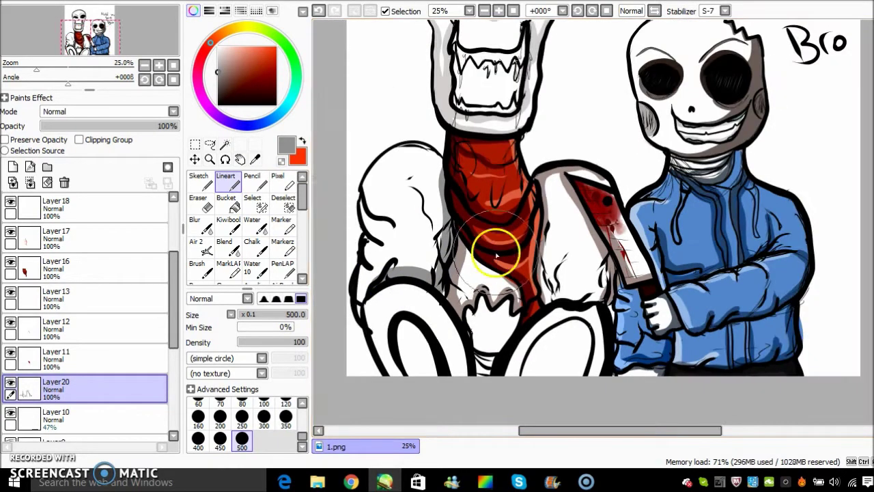
{"action": "scroll", "coordinate": [296, 212], "scroll_direction": "down", "scroll_amount": 1}
{"action": "scroll", "coordinate": [341, 209], "scroll_direction": "up", "scroll_amount": 2}
{"action": "mouse_move", "coordinate": [429, 203]}
{"action": "left_mouse_down"}
{"action": "mouse_move", "coordinate": [385, 192]}
{"action": "mouse_move", "coordinate": [416, 250]}
{"action": "mouse_move", "coordinate": [411, 330]}
{"action": "mouse_move", "coordinate": [371, 404]}
{"action": "mouse_move", "coordinate": [385, 146]}
{"action": "mouse_move", "coordinate": [539, 79]}
{"action": "left_mouse_up"}
{"action": "scroll", "coordinate": [586, 103], "scroll_direction": "down", "scroll_amount": 3}
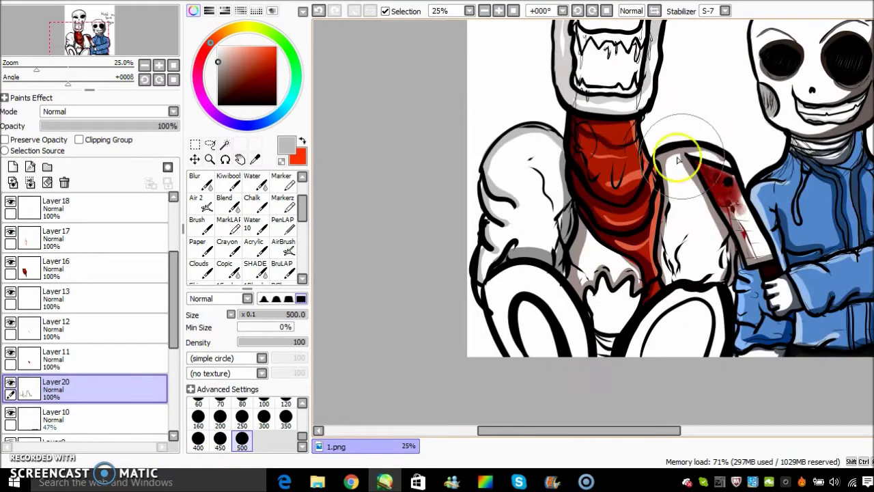
{"action": "scroll", "coordinate": [646, 255], "scroll_direction": "up", "scroll_amount": 2}
{"action": "left_click_drag", "start_coordinate": [477, 202], "coordinate": [489, 250]}
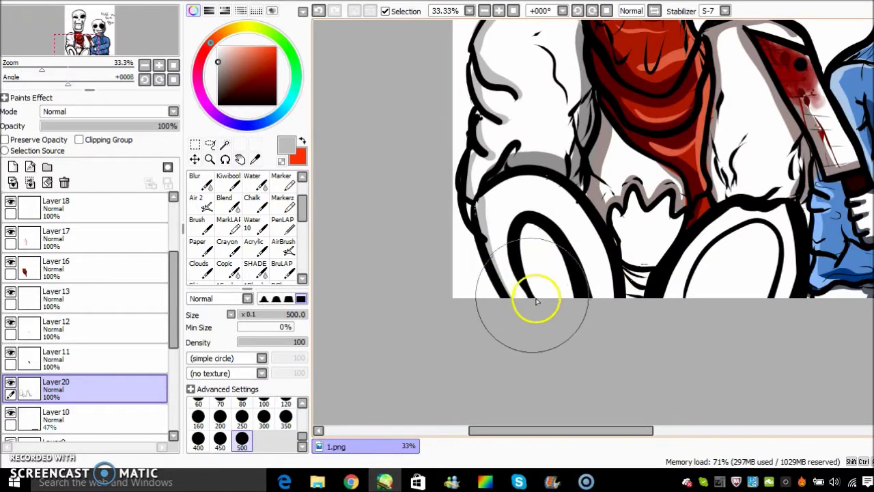
{"action": "mouse_move", "coordinate": [536, 210]}
{"action": "left_mouse_down"}
{"action": "mouse_move", "coordinate": [582, 259]}
{"action": "mouse_move", "coordinate": [606, 343]}
{"action": "mouse_move", "coordinate": [721, 230]}
{"action": "left_mouse_up"}
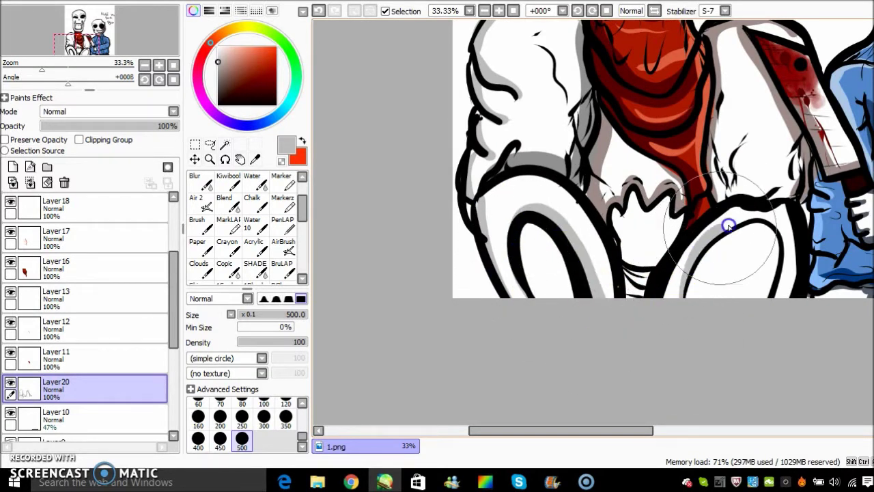
Step: Add a layer above Layer20 and fill the jagged shape between the legs with orange-brown
{"action": "left_click", "coordinate": [225, 33]}
{"action": "left_click_drag", "start_coordinate": [623, 253], "coordinate": [616, 214]}
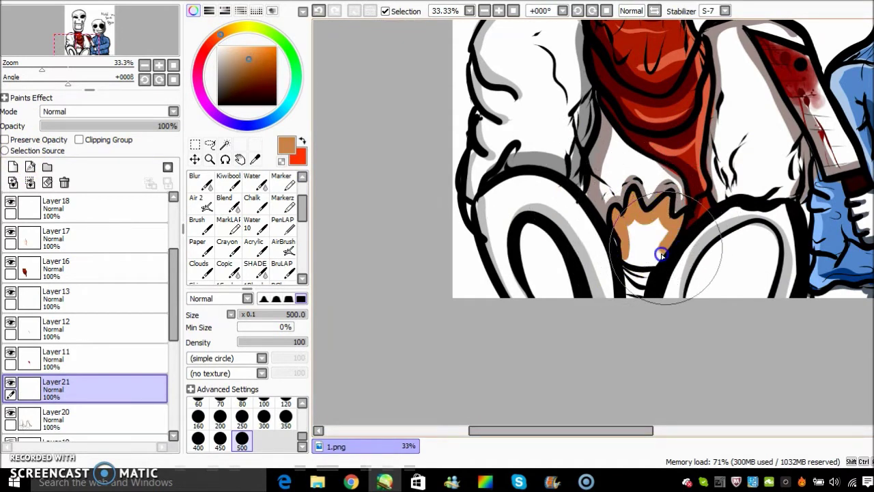
{"action": "mouse_move", "coordinate": [664, 252]}
{"action": "left_mouse_down"}
{"action": "mouse_move", "coordinate": [630, 260]}
{"action": "mouse_move", "coordinate": [628, 239]}
{"action": "left_mouse_up"}
Step: Add a layer above Layer6 and colour the striped area below the jagged shape light and darker purple, undoing the green trial
{"action": "left_click", "coordinate": [270, 33]}
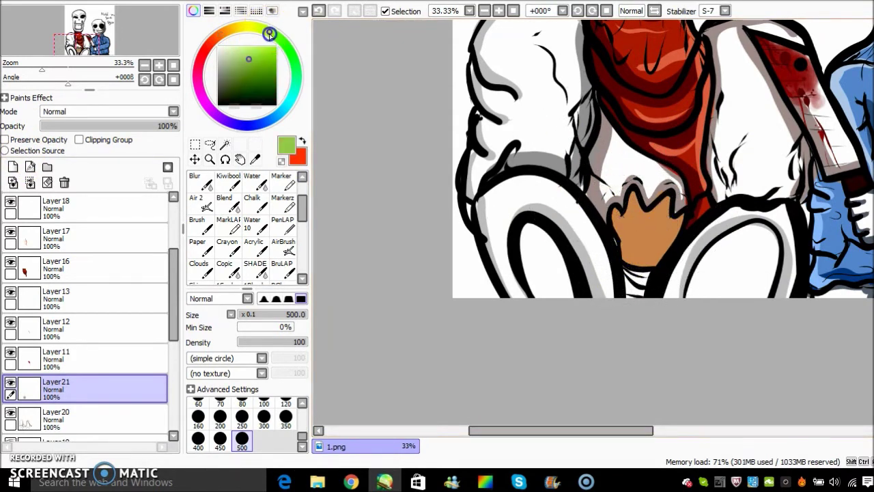
{"action": "left_click_drag", "start_coordinate": [173, 300], "coordinate": [172, 361]}
{"action": "left_click", "coordinate": [103, 396]}
{"action": "left_click", "coordinate": [12, 167]}
{"action": "mouse_move", "coordinate": [651, 298]}
{"action": "left_mouse_down"}
{"action": "mouse_move", "coordinate": [634, 290]}
{"action": "mouse_move", "coordinate": [642, 253]}
{"action": "mouse_move", "coordinate": [608, 263]}
{"action": "left_mouse_up"}
{"action": "left_click", "coordinate": [200, 90]}
{"action": "left_click", "coordinate": [234, 56]}
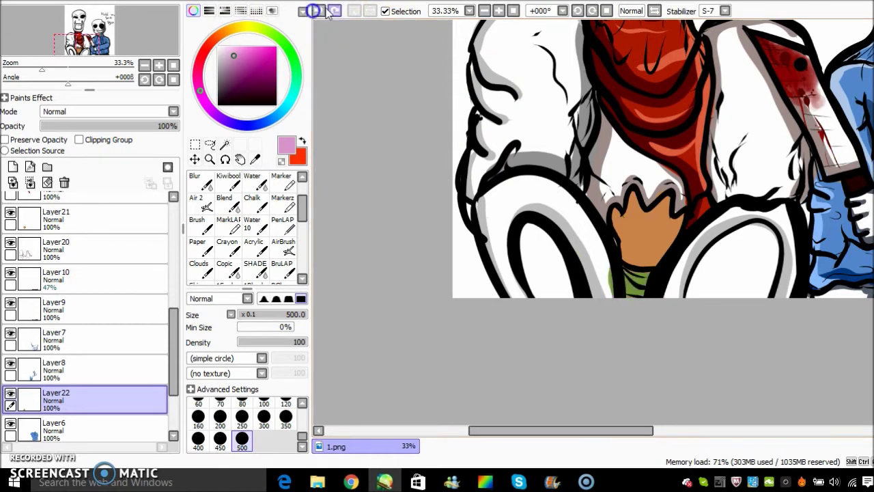
{"action": "left_click", "coordinate": [636, 248]}
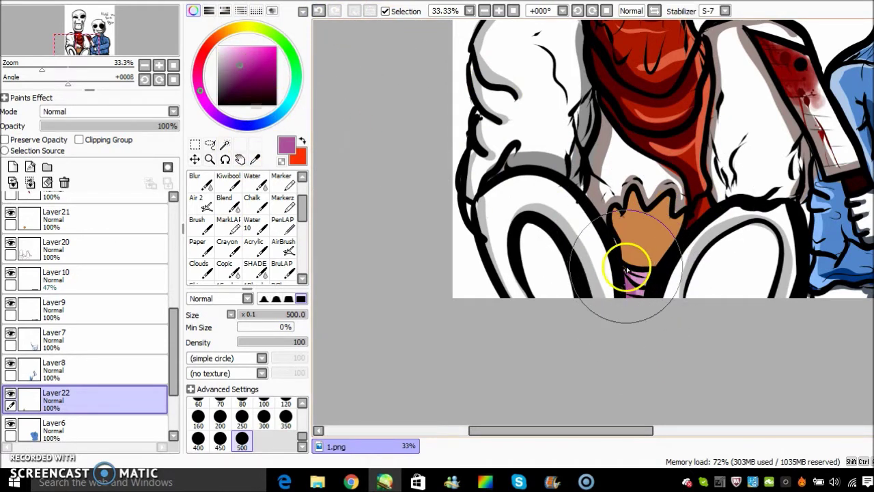
Step: Sample the jagged shape's orange-brown, choose a darker brown for the Lineart brush, and add a layer above Layer10
{"action": "scroll", "coordinate": [624, 254], "scroll_direction": "down", "scroll_amount": 3}
{"action": "scroll", "coordinate": [730, 315], "scroll_direction": "up", "scroll_amount": 4}
{"action": "scroll", "coordinate": [730, 315], "scroll_direction": "up", "scroll_amount": 1}
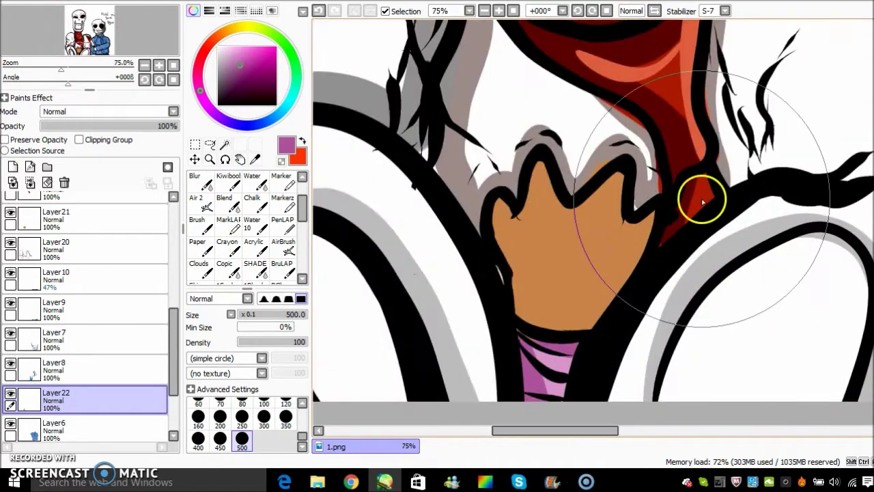
{"action": "left_click", "coordinate": [549, 236]}
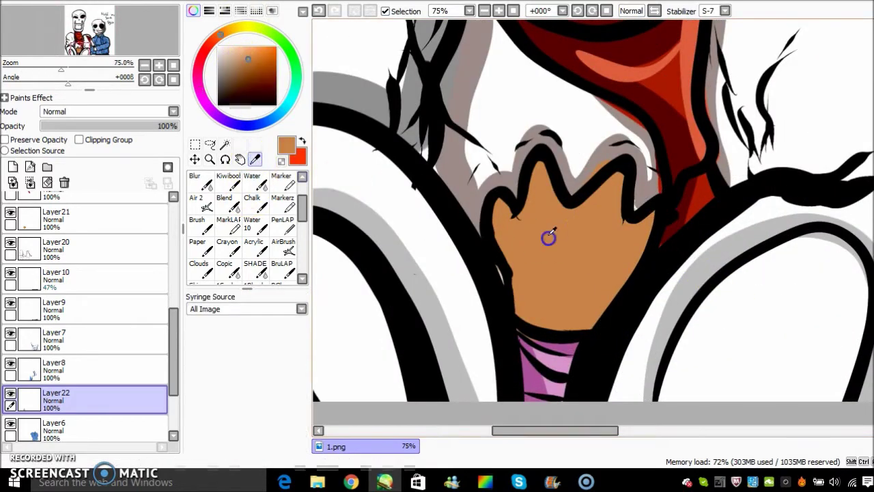
{"action": "left_click", "coordinate": [227, 180]}
{"action": "scroll", "coordinate": [227, 182], "scroll_direction": "up", "scroll_amount": 2}
{"action": "left_click", "coordinate": [225, 181]}
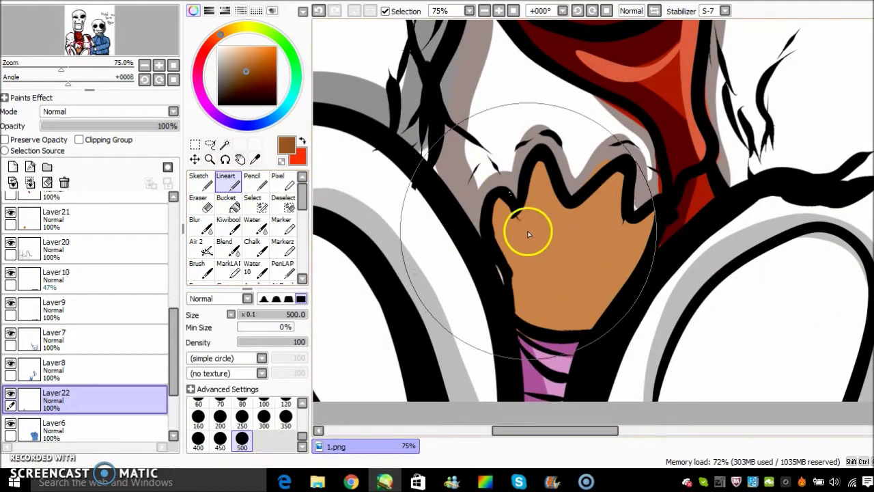
{"action": "left_click", "coordinate": [82, 279]}
{"action": "left_click", "coordinate": [12, 167]}
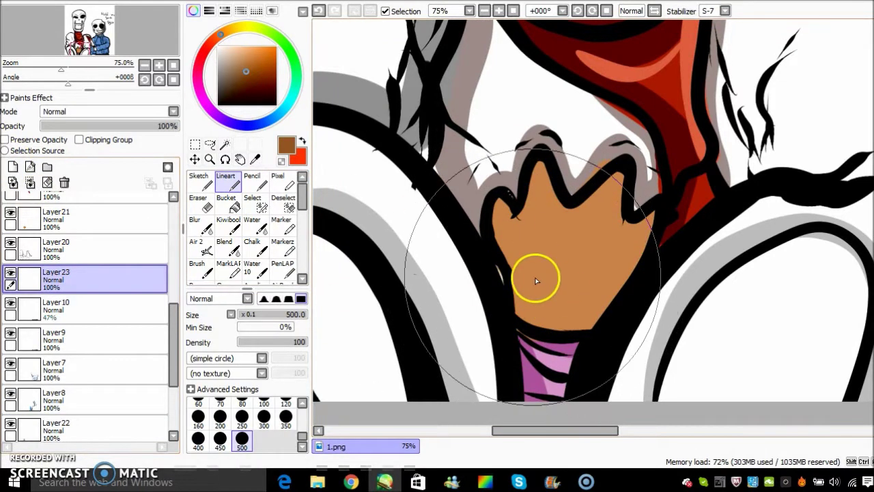
Step: Add a layer above Layer19 and paint darker brown shading, short marks and spots on the orange-brown jagged shape
{"action": "scroll", "coordinate": [150, 287], "scroll_direction": "up", "scroll_amount": 4}
{"action": "left_click", "coordinate": [89, 267]}
{"action": "left_click", "coordinate": [55, 297]}
{"action": "left_click", "coordinate": [14, 168]}
{"action": "mouse_move", "coordinate": [513, 280]}
{"action": "left_mouse_down"}
{"action": "mouse_move", "coordinate": [601, 312]}
{"action": "mouse_move", "coordinate": [618, 294]}
{"action": "left_mouse_up"}
{"action": "left_click_drag", "start_coordinate": [522, 225], "coordinate": [549, 230]}
{"action": "left_click_drag", "start_coordinate": [575, 231], "coordinate": [626, 240]}
{"action": "left_click", "coordinate": [632, 243]}
{"action": "left_click", "coordinate": [497, 221]}
{"action": "left_click_drag", "start_coordinate": [527, 204], "coordinate": [540, 163]}
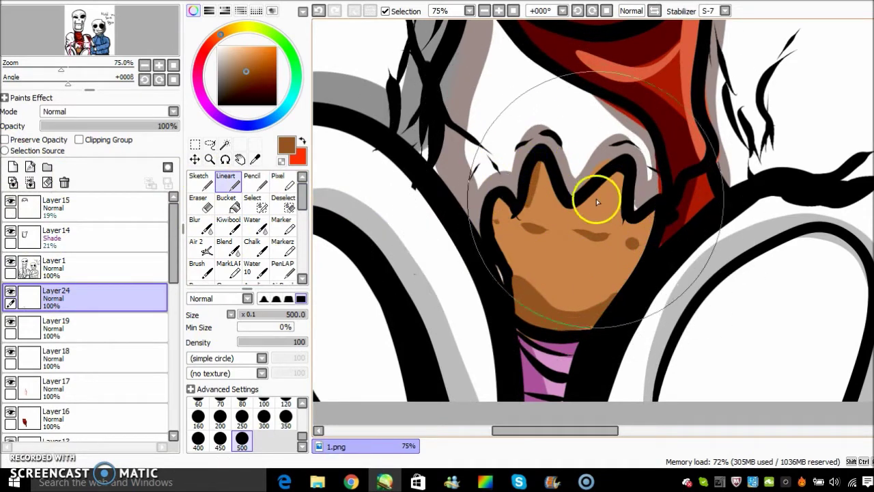
Step: Add a layer above Layer24 and paint deep red blood marks on the jagged shape and the purple area below it
{"action": "left_click", "coordinate": [403, 151]}
{"action": "left_click", "coordinate": [206, 49]}
{"action": "left_click", "coordinate": [271, 62]}
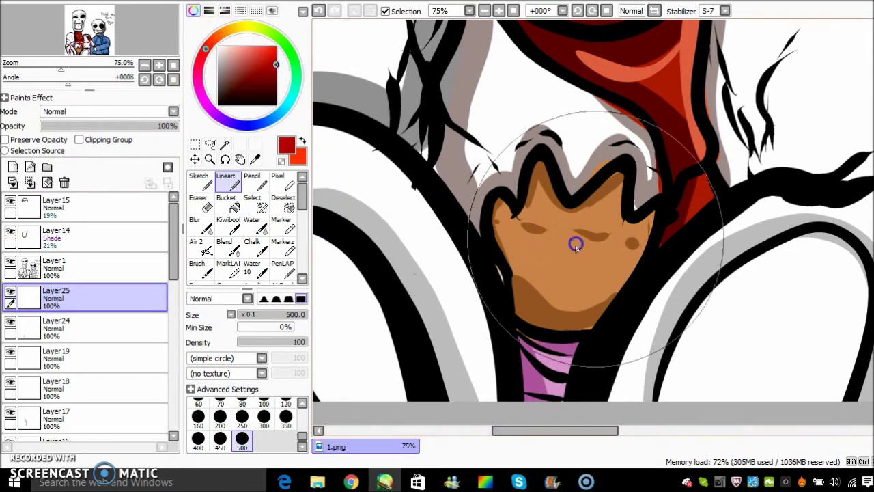
{"action": "left_click_drag", "start_coordinate": [621, 177], "coordinate": [615, 225]}
{"action": "left_click_drag", "start_coordinate": [558, 356], "coordinate": [541, 360]}
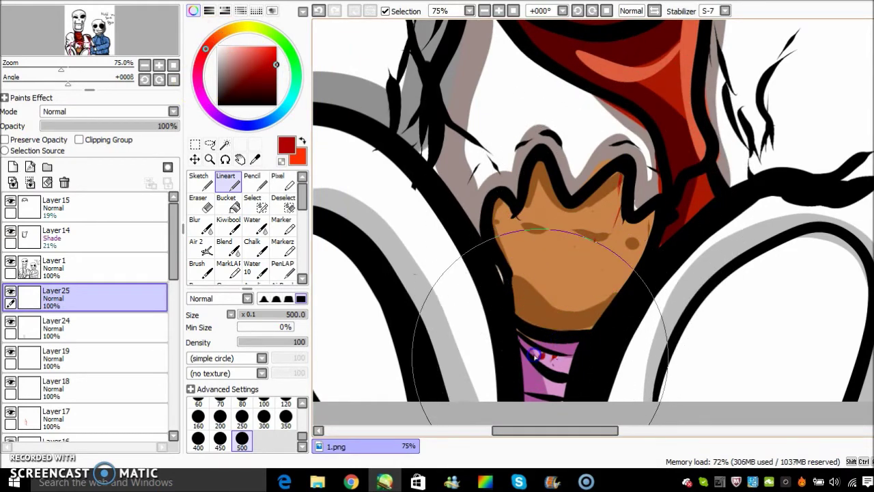
{"action": "scroll", "coordinate": [537, 308], "scroll_direction": "down", "scroll_amount": 7}
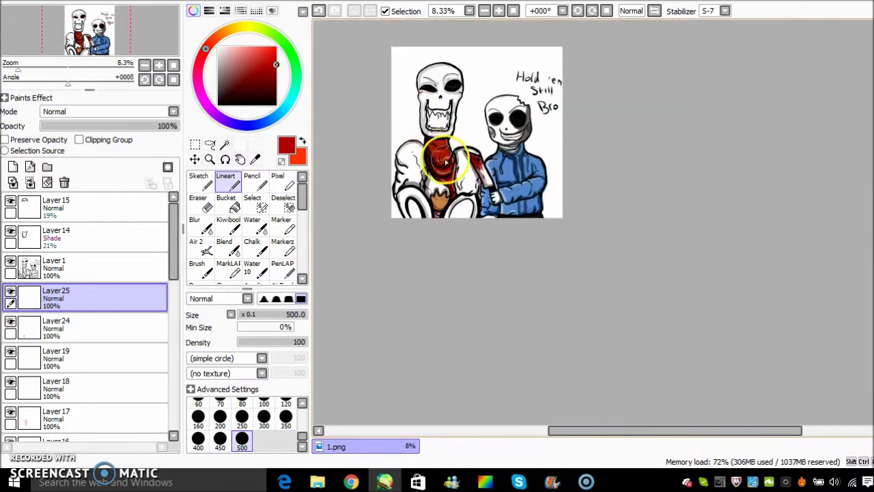
Step: Paint deep red blood spots and a drip beside and below the blue-hooded skeleton's right-hand eye socket
{"action": "scroll", "coordinate": [446, 162], "scroll_direction": "up", "scroll_amount": 7}
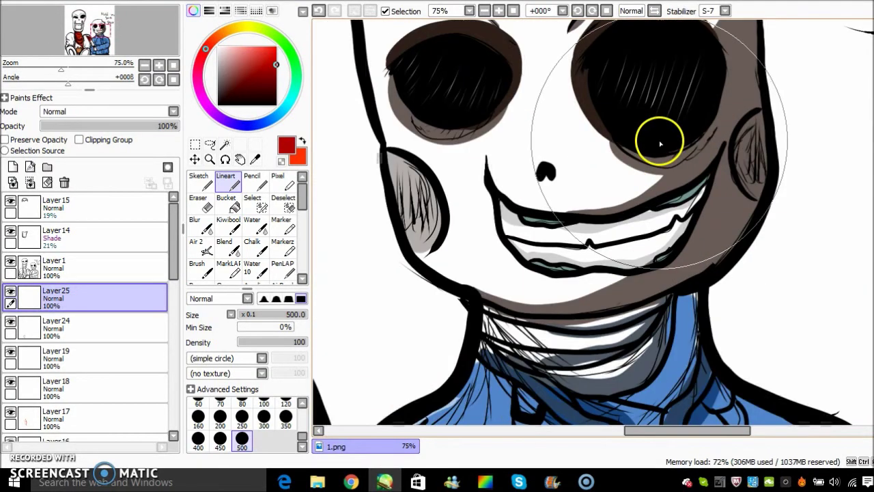
{"action": "left_click", "coordinate": [576, 107]}
{"action": "left_click", "coordinate": [570, 93]}
{"action": "left_click", "coordinate": [584, 87]}
{"action": "left_click", "coordinate": [589, 109]}
{"action": "mouse_move", "coordinate": [593, 114]}
{"action": "left_mouse_down"}
{"action": "mouse_move", "coordinate": [605, 140]}
{"action": "mouse_move", "coordinate": [619, 172]}
{"action": "left_mouse_up"}
{"action": "left_click", "coordinate": [630, 163]}
{"action": "left_click", "coordinate": [654, 166]}
Step: Paint deep red blood smears, spots and a long drip below the blue-hooded skeleton's left-hand eye socket
{"action": "left_click", "coordinate": [486, 199]}
{"action": "left_click", "coordinate": [467, 184]}
{"action": "left_click", "coordinate": [472, 173]}
{"action": "left_click", "coordinate": [452, 161]}
{"action": "left_click_drag", "start_coordinate": [430, 139], "coordinate": [459, 140]}
{"action": "mouse_move", "coordinate": [489, 135]}
{"action": "left_mouse_down"}
{"action": "mouse_move", "coordinate": [467, 147]}
{"action": "mouse_move", "coordinate": [420, 137]}
{"action": "mouse_move", "coordinate": [455, 142]}
{"action": "mouse_move", "coordinate": [476, 248]}
{"action": "left_mouse_up"}
{"action": "left_click", "coordinate": [404, 121]}
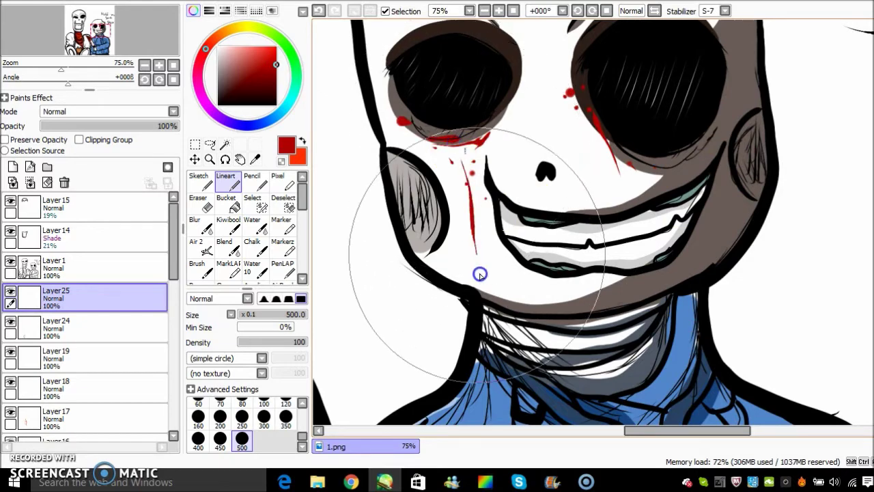
Step: Paint bright red blood streaks and spots on the blue hoodie's hem, folded sleeve and shoulder and the hand holding the cleaver
{"action": "scroll", "coordinate": [606, 235], "scroll_direction": "down", "scroll_amount": 6}
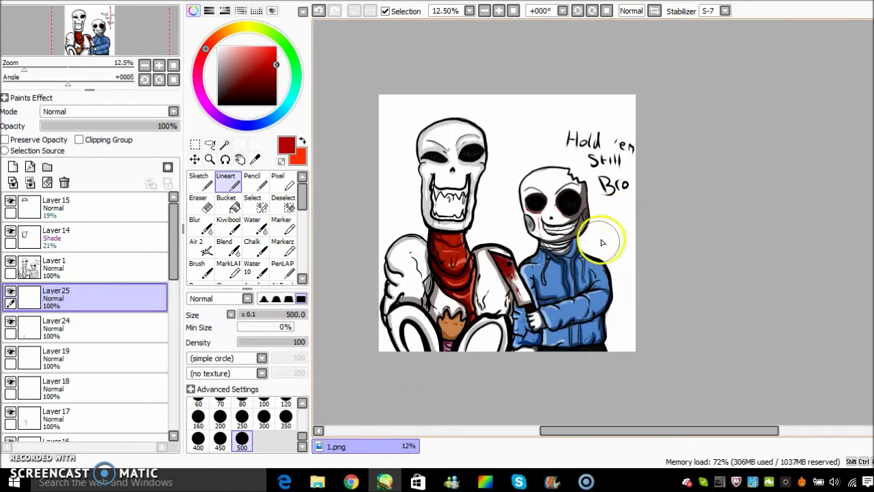
{"action": "scroll", "coordinate": [606, 234], "scroll_direction": "up", "scroll_amount": 4}
{"action": "left_click_drag", "start_coordinate": [540, 336], "coordinate": [567, 341]}
{"action": "left_click_drag", "start_coordinate": [578, 332], "coordinate": [605, 315]}
{"action": "scroll", "coordinate": [516, 405], "scroll_direction": "down", "scroll_amount": 3}
{"action": "scroll", "coordinate": [576, 312], "scroll_direction": "up", "scroll_amount": 2}
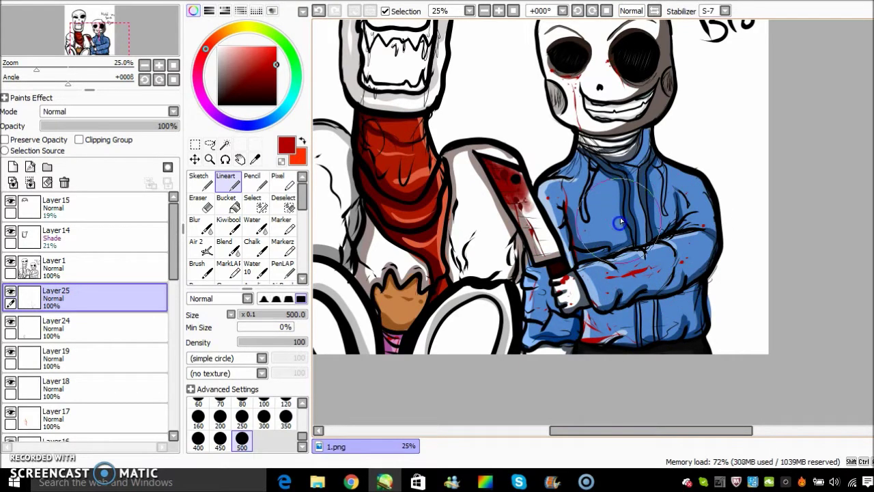
Step: Paint a red blood smear and small drip on the gum near the right-hand corner of the hooded skeleton's grin
{"action": "scroll", "coordinate": [602, 232], "scroll_direction": "up", "scroll_amount": 1}
{"action": "scroll", "coordinate": [684, 205], "scroll_direction": "down", "scroll_amount": 2}
{"action": "scroll", "coordinate": [736, 216], "scroll_direction": "up", "scroll_amount": 6}
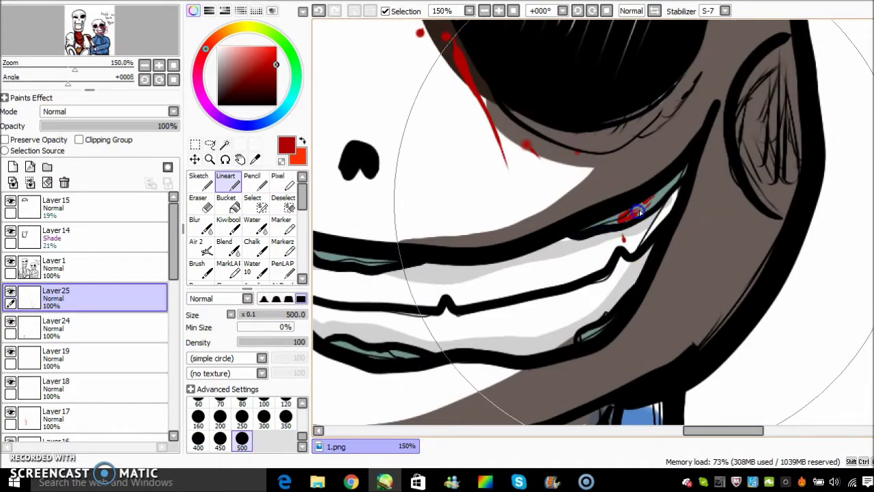
{"action": "scroll", "coordinate": [666, 150], "scroll_direction": "down", "scroll_amount": 3}
{"action": "scroll", "coordinate": [666, 150], "scroll_direction": "down", "scroll_amount": 2}
Step: With the brush size at 70, fill the sketched drips on the left-hand side of the scarf skeleton's lower jaw with red
{"action": "scroll", "coordinate": [546, 140], "scroll_direction": "up", "scroll_amount": 6}
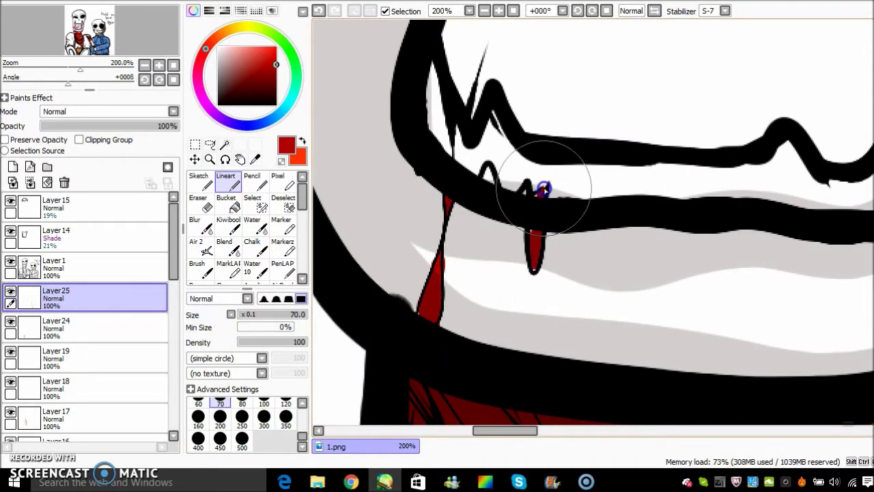
{"action": "scroll", "coordinate": [525, 193], "scroll_direction": "down", "scroll_amount": 3}
{"action": "scroll", "coordinate": [523, 92], "scroll_direction": "up", "scroll_amount": 5}
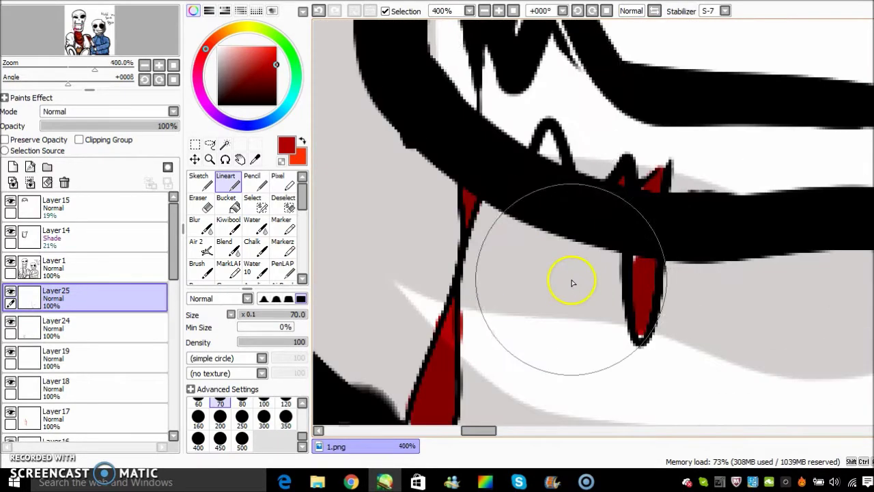
{"action": "mouse_move", "coordinate": [548, 141]}
{"action": "left_mouse_down"}
{"action": "mouse_move", "coordinate": [555, 162]}
{"action": "mouse_move", "coordinate": [549, 134]}
{"action": "mouse_move", "coordinate": [509, 121]}
{"action": "mouse_move", "coordinate": [509, 157]}
{"action": "mouse_move", "coordinate": [515, 131]}
{"action": "mouse_move", "coordinate": [521, 139]}
{"action": "mouse_move", "coordinate": [504, 149]}
{"action": "mouse_move", "coordinate": [541, 190]}
{"action": "mouse_move", "coordinate": [524, 332]}
{"action": "mouse_move", "coordinate": [531, 171]}
{"action": "mouse_move", "coordinate": [539, 198]}
{"action": "left_mouse_up"}
Step: Fill the blood drips hanging from the left-hand and middle upper teeth of the scarf skeleton with red
{"action": "scroll", "coordinate": [529, 154], "scroll_direction": "down", "scroll_amount": 6}
{"action": "scroll", "coordinate": [512, 109], "scroll_direction": "up", "scroll_amount": 6}
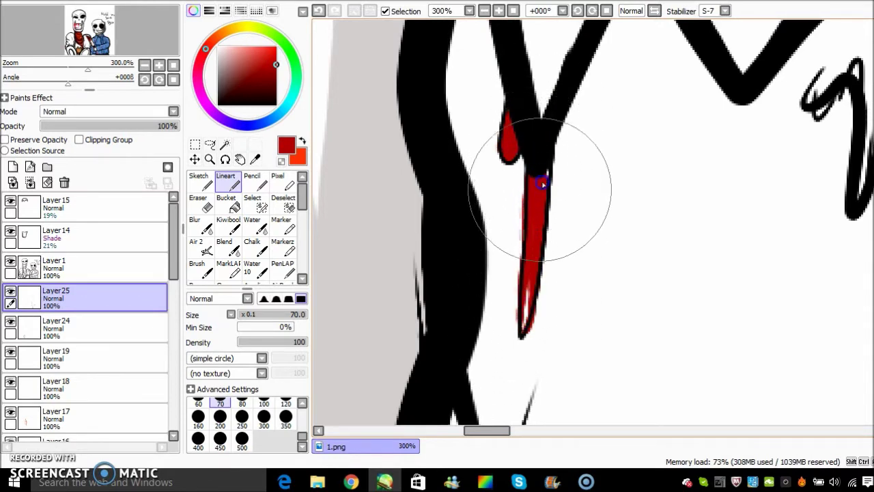
{"action": "scroll", "coordinate": [526, 309], "scroll_direction": "down", "scroll_amount": 2}
{"action": "scroll", "coordinate": [531, 238], "scroll_direction": "up", "scroll_amount": 2}
{"action": "mouse_move", "coordinate": [657, 157]}
{"action": "left_mouse_down"}
{"action": "mouse_move", "coordinate": [692, 153]}
{"action": "mouse_move", "coordinate": [685, 287]}
{"action": "left_mouse_up"}
{"action": "scroll", "coordinate": [748, 185], "scroll_direction": "down", "scroll_amount": 3}
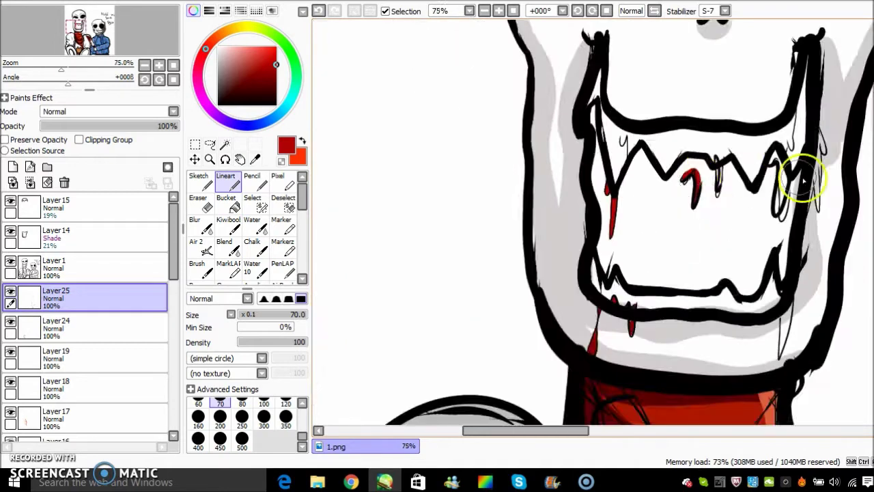
Step: Fill the right-hand drips on the scarf skeleton's upper teeth and jaw with red, adding fine splatter on a tooth
{"action": "scroll", "coordinate": [738, 177], "scroll_direction": "up", "scroll_amount": 4}
{"action": "mouse_move", "coordinate": [453, 86]}
{"action": "left_mouse_down"}
{"action": "mouse_move", "coordinate": [467, 164]}
{"action": "mouse_move", "coordinate": [466, 265]}
{"action": "mouse_move", "coordinate": [483, 141]}
{"action": "left_mouse_up"}
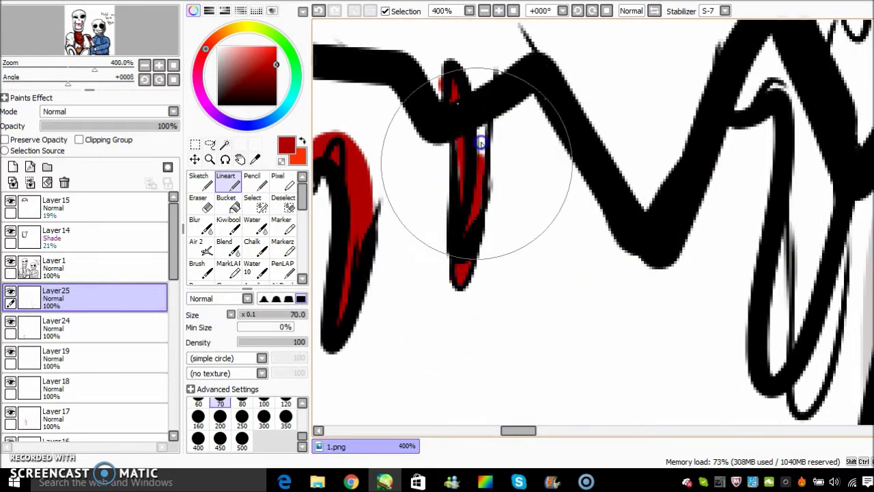
{"action": "mouse_move", "coordinate": [636, 109]}
{"action": "left_mouse_down"}
{"action": "mouse_move", "coordinate": [632, 191]}
{"action": "mouse_move", "coordinate": [659, 69]}
{"action": "mouse_move", "coordinate": [616, 71]}
{"action": "mouse_move", "coordinate": [601, 108]}
{"action": "mouse_move", "coordinate": [660, 194]}
{"action": "mouse_move", "coordinate": [690, 80]}
{"action": "mouse_move", "coordinate": [609, 40]}
{"action": "left_mouse_up"}
{"action": "scroll", "coordinate": [608, 40], "scroll_direction": "down", "scroll_amount": 6}
{"action": "scroll", "coordinate": [613, 212], "scroll_direction": "up", "scroll_amount": 4}
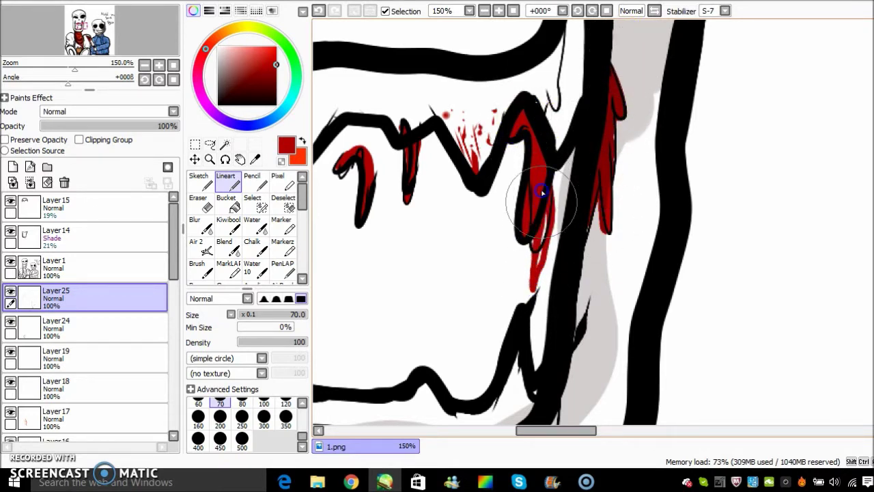
Step: Paint red blood along the inner mouth edges and lower lip, with thin streaks over the scarf skeleton's upper teeth
{"action": "scroll", "coordinate": [546, 152], "scroll_direction": "down", "scroll_amount": 6}
{"action": "scroll", "coordinate": [527, 150], "scroll_direction": "up", "scroll_amount": 5}
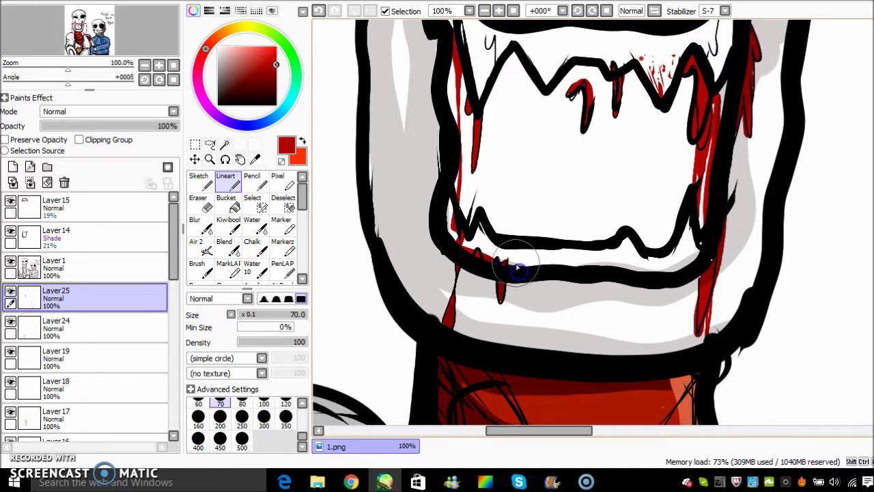
{"action": "scroll", "coordinate": [517, 137], "scroll_direction": "down", "scroll_amount": 4}
{"action": "scroll", "coordinate": [485, 116], "scroll_direction": "up", "scroll_amount": 2}
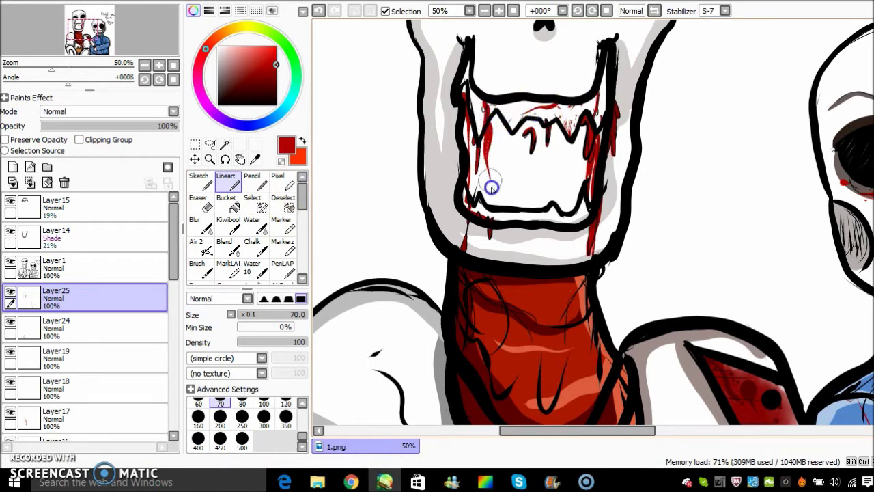
Step: Add a layer above Layer17 and fill the scarf skeleton's open mouth with very dark red, using brush size 500
{"action": "left_click", "coordinate": [103, 418]}
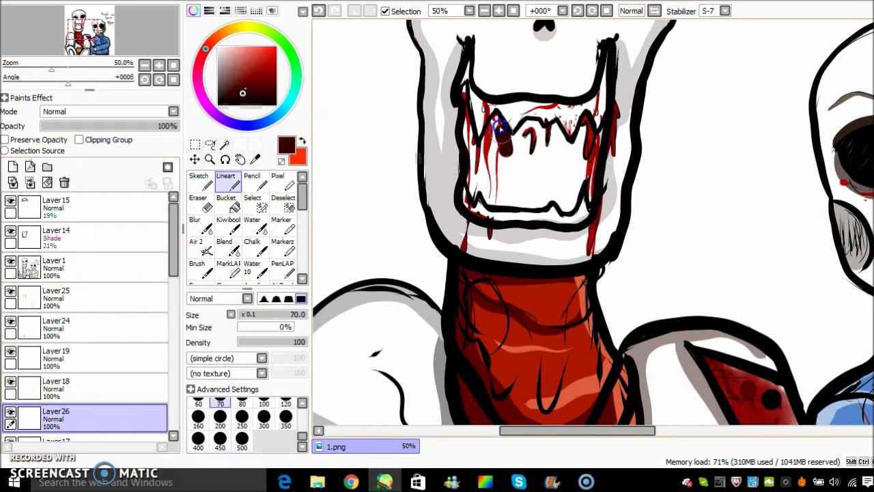
{"action": "left_click", "coordinate": [242, 441]}
{"action": "mouse_move", "coordinate": [501, 154]}
{"action": "left_mouse_down"}
{"action": "mouse_move", "coordinate": [468, 126]}
{"action": "mouse_move", "coordinate": [478, 192]}
{"action": "mouse_move", "coordinate": [494, 201]}
{"action": "mouse_move", "coordinate": [574, 198]}
{"action": "mouse_move", "coordinate": [600, 132]}
{"action": "mouse_move", "coordinate": [592, 195]}
{"action": "mouse_move", "coordinate": [577, 162]}
{"action": "mouse_move", "coordinate": [584, 131]}
{"action": "mouse_move", "coordinate": [573, 175]}
{"action": "mouse_move", "coordinate": [531, 203]}
{"action": "mouse_move", "coordinate": [499, 182]}
{"action": "mouse_move", "coordinate": [537, 127]}
{"action": "mouse_move", "coordinate": [517, 138]}
{"action": "mouse_move", "coordinate": [539, 144]}
{"action": "mouse_move", "coordinate": [557, 136]}
{"action": "mouse_move", "coordinate": [534, 173]}
{"action": "mouse_move", "coordinate": [572, 151]}
{"action": "mouse_move", "coordinate": [471, 93]}
{"action": "left_mouse_up"}
{"action": "scroll", "coordinate": [509, 97], "scroll_direction": "down", "scroll_amount": 5}
{"action": "scroll", "coordinate": [529, 127], "scroll_direction": "up", "scroll_amount": 3}
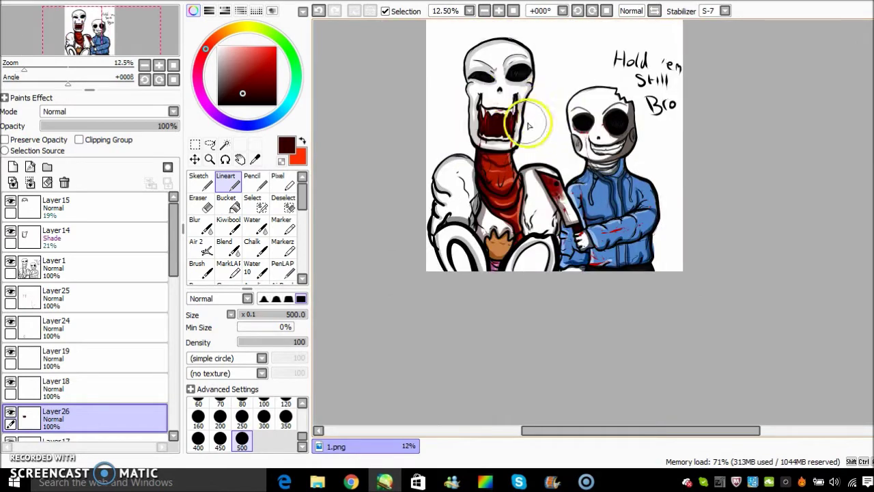
Step: With the brush size at 80, paint dark red splatters on the scarf skeleton's raised legs and the sleeve beside the cleaver
{"action": "scroll", "coordinate": [533, 196], "scroll_direction": "down", "scroll_amount": 1}
{"action": "scroll", "coordinate": [534, 196], "scroll_direction": "up", "scroll_amount": 3}
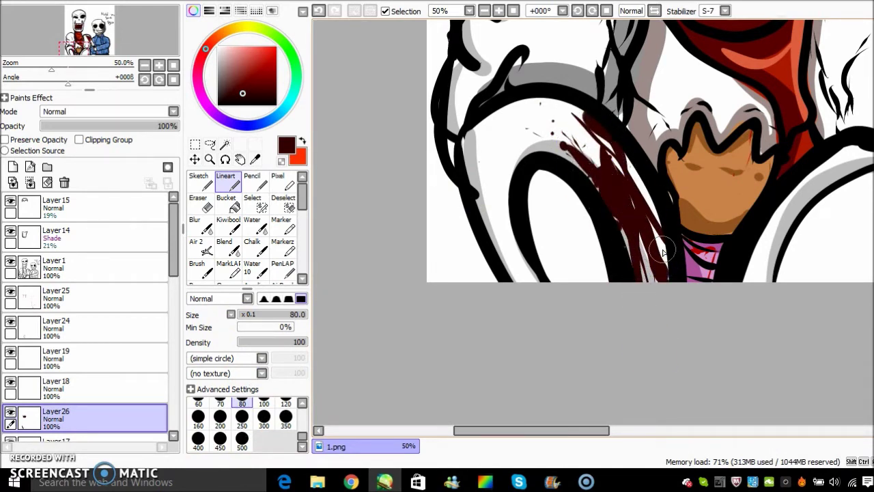
{"action": "scroll", "coordinate": [663, 252], "scroll_direction": "down", "scroll_amount": 4}
{"action": "scroll", "coordinate": [839, 249], "scroll_direction": "up", "scroll_amount": 3}
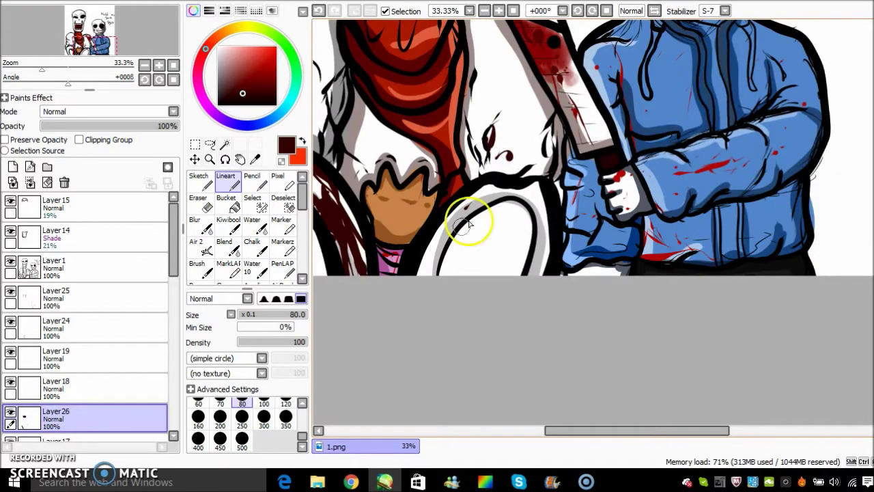
{"action": "left_click_drag", "start_coordinate": [494, 100], "coordinate": [499, 85]}
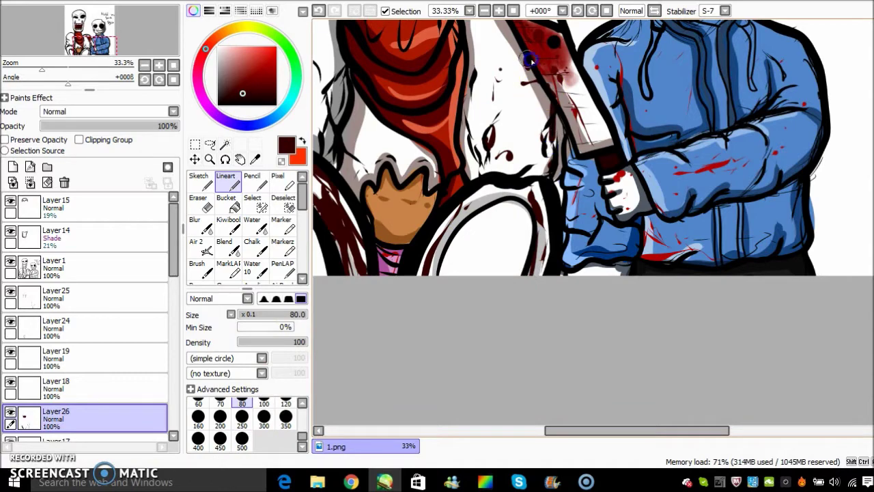
Step: Paint dark red spots and a vertical streak on the scarf skeleton's left-hand sleeve, using brush size 500
{"action": "scroll", "coordinate": [488, 159], "scroll_direction": "down", "scroll_amount": 3}
{"action": "scroll", "coordinate": [504, 141], "scroll_direction": "up", "scroll_amount": 3}
{"action": "scroll", "coordinate": [512, 163], "scroll_direction": "down", "scroll_amount": 3}
{"action": "scroll", "coordinate": [520, 181], "scroll_direction": "up", "scroll_amount": 3}
{"action": "left_click", "coordinate": [485, 190]}
{"action": "left_click", "coordinate": [442, 241]}
{"action": "left_click_drag", "start_coordinate": [450, 209], "coordinate": [456, 135]}
{"action": "left_click", "coordinate": [447, 155]}
{"action": "left_click", "coordinate": [497, 188]}
{"action": "left_click", "coordinate": [509, 211]}
Step: Paint dark red stains on the scarf and dark spots, smears and a drip on the orange-brown jagged shape
{"action": "left_click", "coordinate": [599, 104]}
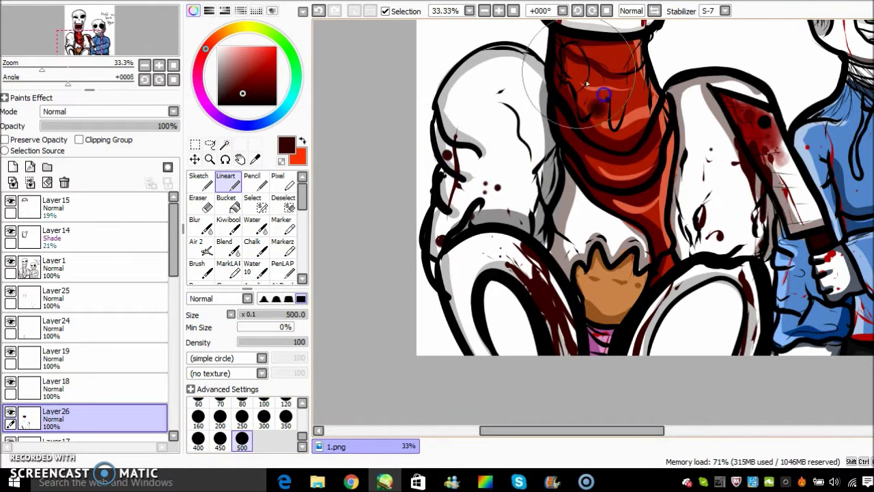
{"action": "left_click", "coordinate": [622, 275]}
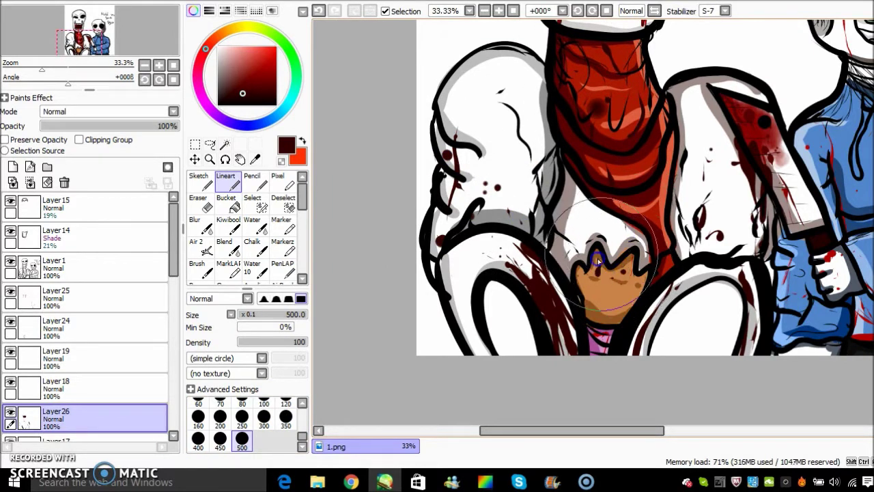
{"action": "left_click_drag", "start_coordinate": [599, 265], "coordinate": [596, 275]}
{"action": "left_click_drag", "start_coordinate": [618, 272], "coordinate": [612, 311]}
{"action": "left_click", "coordinate": [599, 288]}
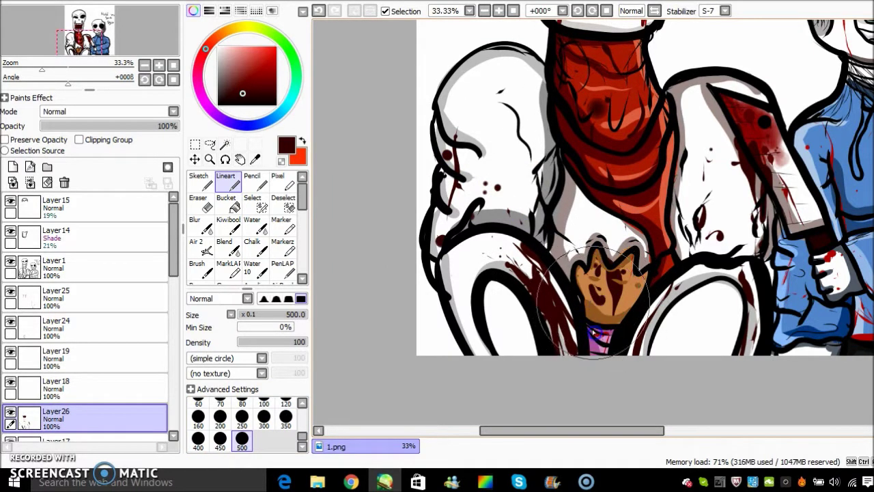
Step: Move Layer26 above Layer25 in the layer stack
{"action": "scroll", "coordinate": [684, 156], "scroll_direction": "down", "scroll_amount": 3}
{"action": "left_click_drag", "start_coordinate": [55, 418], "coordinate": [102, 320]}
{"action": "scroll", "coordinate": [601, 77], "scroll_direction": "up", "scroll_amount": 5}
{"action": "scroll", "coordinate": [567, 192], "scroll_direction": "down", "scroll_amount": 4}
{"action": "scroll", "coordinate": [571, 194], "scroll_direction": "up", "scroll_amount": 3}
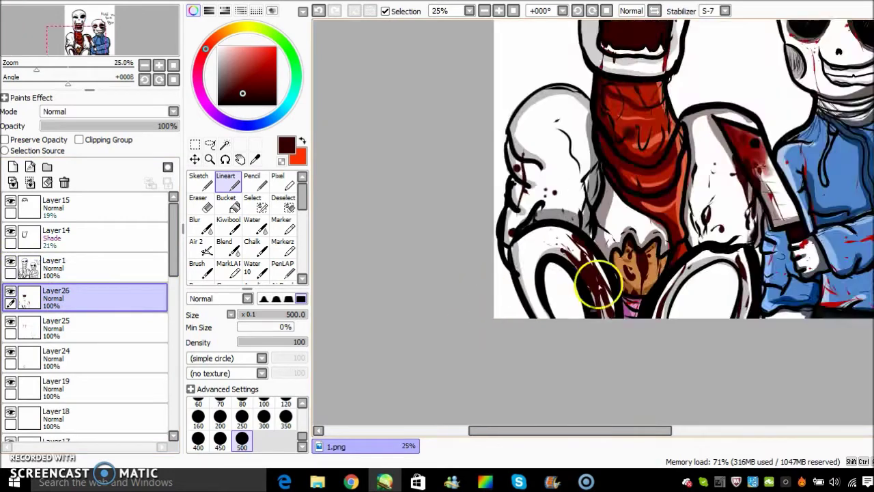
Step: Paint dark blood spots and a long drip below the scarf skeleton's right-hand eye socket
{"action": "scroll", "coordinate": [595, 283], "scroll_direction": "down", "scroll_amount": 5}
{"action": "scroll", "coordinate": [610, 230], "scroll_direction": "up", "scroll_amount": 5}
{"action": "left_click", "coordinate": [581, 239]}
{"action": "left_click", "coordinate": [597, 244]}
{"action": "mouse_move", "coordinate": [611, 220]}
{"action": "left_mouse_down"}
{"action": "mouse_move", "coordinate": [600, 325]}
{"action": "mouse_move", "coordinate": [589, 283]}
{"action": "mouse_move", "coordinate": [594, 426]}
{"action": "left_mouse_up"}
Step: Paint small dark blood spots and marks below the nose and across the scarf skeleton's left-hand cheek
{"action": "left_click", "coordinate": [491, 283]}
{"action": "left_click_drag", "start_coordinate": [480, 281], "coordinate": [467, 280]}
{"action": "left_click", "coordinate": [458, 263]}
{"action": "left_click_drag", "start_coordinate": [454, 245], "coordinate": [438, 233]}
{"action": "left_click_drag", "start_coordinate": [414, 233], "coordinate": [414, 243]}
{"action": "left_click_drag", "start_coordinate": [406, 232], "coordinate": [401, 239]}
Step: Choose a slightly richer dark red and paint a long drip down the scarf skeleton's left-hand cheek
{"action": "right_click", "coordinate": [430, 213]}
{"action": "left_click_drag", "start_coordinate": [232, 75], "coordinate": [269, 85]}
{"action": "left_click_drag", "start_coordinate": [412, 234], "coordinate": [417, 281]}
{"action": "mouse_move", "coordinate": [440, 242]}
{"action": "left_mouse_down"}
{"action": "mouse_move", "coordinate": [404, 280]}
{"action": "mouse_move", "coordinate": [403, 415]}
{"action": "left_mouse_up"}
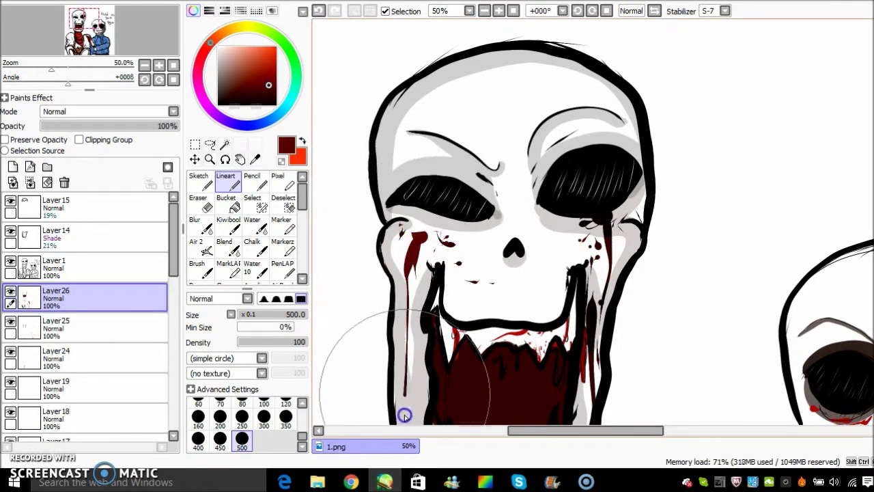
Step: Paint dark red spots and smears between the scarf skeleton's left-hand eye socket and its brow line
{"action": "left_click", "coordinate": [474, 185]}
{"action": "left_click", "coordinate": [457, 166]}
{"action": "left_click_drag", "start_coordinate": [448, 158], "coordinate": [430, 162]}
{"action": "mouse_move", "coordinate": [414, 157]}
{"action": "left_mouse_down"}
{"action": "mouse_move", "coordinate": [421, 164]}
{"action": "mouse_move", "coordinate": [385, 176]}
{"action": "left_mouse_up"}
{"action": "left_click_drag", "start_coordinate": [390, 152], "coordinate": [393, 145]}
Step: Paint dark red blotches across the scarf skeleton's crown and around its right-hand brow and upper eye socket
{"action": "left_click", "coordinate": [415, 102]}
{"action": "left_click_drag", "start_coordinate": [442, 80], "coordinate": [468, 65]}
{"action": "mouse_move", "coordinate": [535, 79]}
{"action": "left_mouse_down"}
{"action": "mouse_move", "coordinate": [441, 75]}
{"action": "mouse_move", "coordinate": [548, 61]}
{"action": "left_mouse_up"}
{"action": "left_click", "coordinate": [562, 88]}
{"action": "left_click", "coordinate": [585, 106]}
{"action": "left_click_drag", "start_coordinate": [597, 112], "coordinate": [633, 154]}
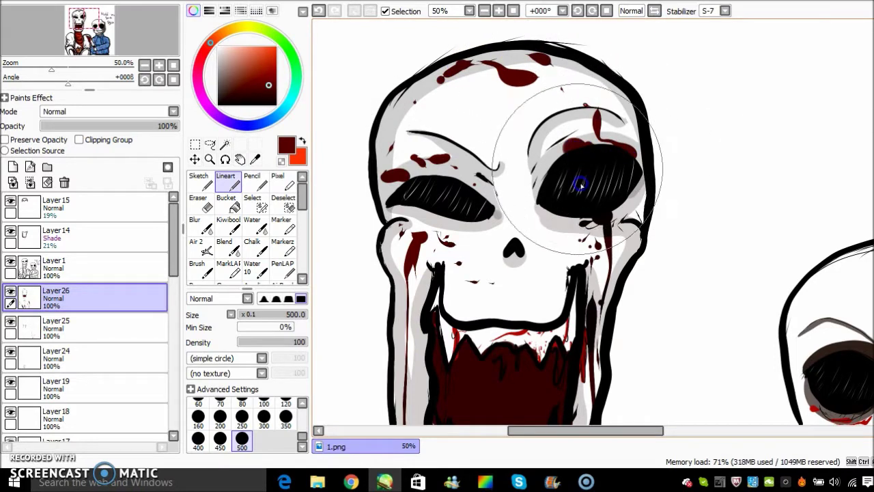
Step: Paint dark red blood over the hooded skeleton's left-hand eye socket, cheek, neck wrap and the shaded side of its head
{"action": "scroll", "coordinate": [563, 361], "scroll_direction": "down", "scroll_amount": 3}
{"action": "scroll", "coordinate": [741, 219], "scroll_direction": "up", "scroll_amount": 3}
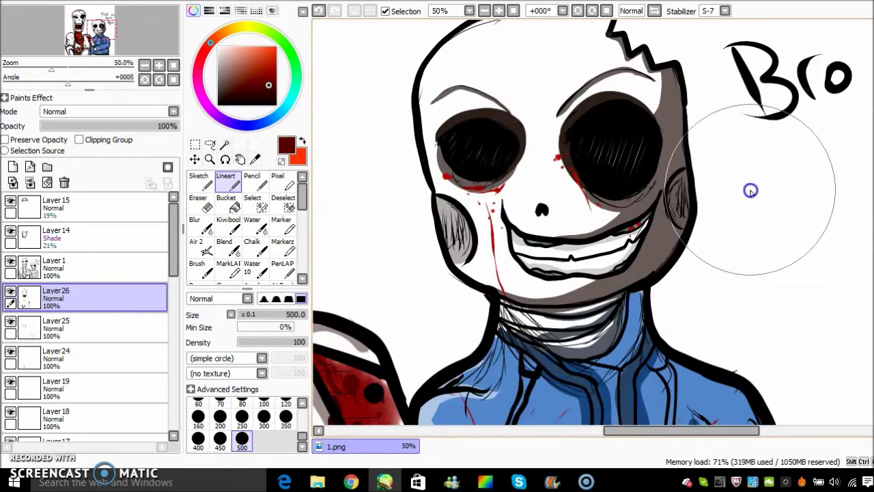
{"action": "left_click_drag", "start_coordinate": [443, 132], "coordinate": [504, 119]}
{"action": "left_click_drag", "start_coordinate": [507, 171], "coordinate": [511, 300]}
{"action": "mouse_move", "coordinate": [660, 188]}
{"action": "left_mouse_down"}
{"action": "mouse_move", "coordinate": [669, 91]}
{"action": "mouse_move", "coordinate": [685, 200]}
{"action": "mouse_move", "coordinate": [653, 274]}
{"action": "mouse_move", "coordinate": [580, 319]}
{"action": "mouse_move", "coordinate": [559, 309]}
{"action": "mouse_move", "coordinate": [516, 321]}
{"action": "mouse_move", "coordinate": [597, 320]}
{"action": "mouse_move", "coordinate": [610, 372]}
{"action": "left_mouse_up"}
{"action": "left_click", "coordinate": [673, 125]}
{"action": "scroll", "coordinate": [594, 342], "scroll_direction": "down", "scroll_amount": 3}
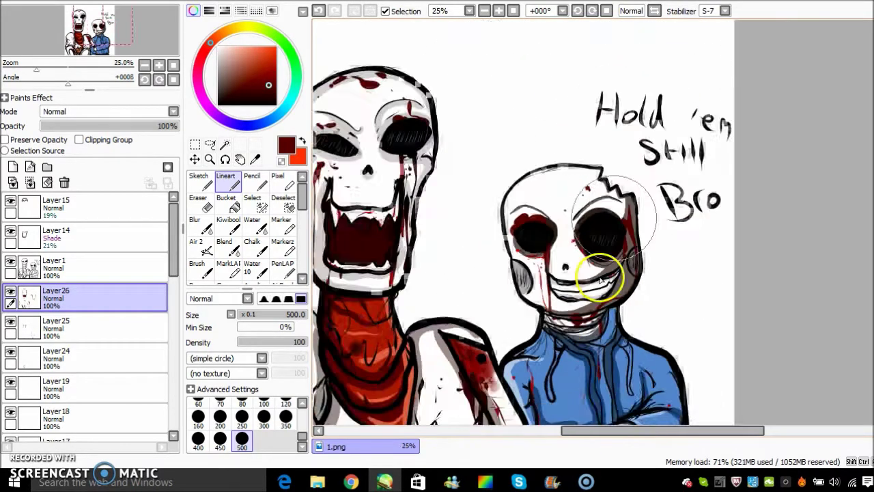
Step: Add a layer above Layer26 and paint a large dark red blood splash with drips behind the "Hold 'em Still Bro" lettering
{"action": "scroll", "coordinate": [736, 91], "scroll_direction": "up", "scroll_amount": 3}
{"action": "left_click", "coordinate": [13, 167]}
{"action": "mouse_move", "coordinate": [414, 85]}
{"action": "left_mouse_down"}
{"action": "mouse_move", "coordinate": [629, 154]}
{"action": "mouse_move", "coordinate": [580, 351]}
{"action": "mouse_move", "coordinate": [371, 100]}
{"action": "mouse_move", "coordinate": [478, 212]}
{"action": "left_mouse_up"}
{"action": "mouse_move", "coordinate": [649, 209]}
{"action": "left_mouse_down"}
{"action": "mouse_move", "coordinate": [689, 221]}
{"action": "mouse_move", "coordinate": [706, 291]}
{"action": "mouse_move", "coordinate": [693, 437]}
{"action": "left_mouse_up"}
{"action": "left_click_drag", "start_coordinate": [638, 358], "coordinate": [638, 478]}
{"action": "scroll", "coordinate": [724, 236], "scroll_direction": "down", "scroll_amount": 2}
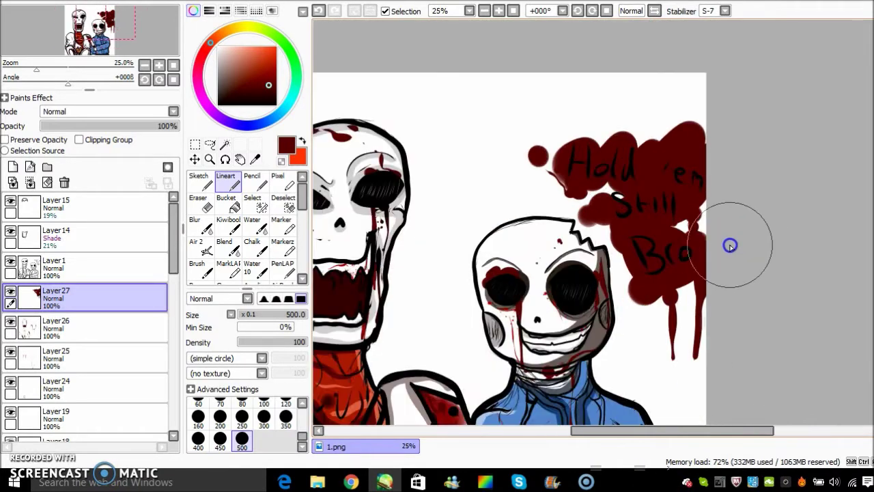
Step: Paint splatters, spots and a long drip around the lettering's blood splash, and blotches between the two skeletons' heads
{"action": "left_click_drag", "start_coordinate": [625, 129], "coordinate": [566, 93]}
{"action": "left_click", "coordinate": [565, 131]}
{"action": "left_click_drag", "start_coordinate": [627, 111], "coordinate": [636, 86]}
{"action": "left_click_drag", "start_coordinate": [636, 93], "coordinate": [662, 133]}
{"action": "mouse_move", "coordinate": [571, 184]}
{"action": "left_mouse_down"}
{"action": "mouse_move", "coordinate": [584, 210]}
{"action": "mouse_move", "coordinate": [580, 232]}
{"action": "mouse_move", "coordinate": [620, 262]}
{"action": "mouse_move", "coordinate": [621, 355]}
{"action": "left_mouse_up"}
{"action": "left_click_drag", "start_coordinate": [454, 213], "coordinate": [442, 171]}
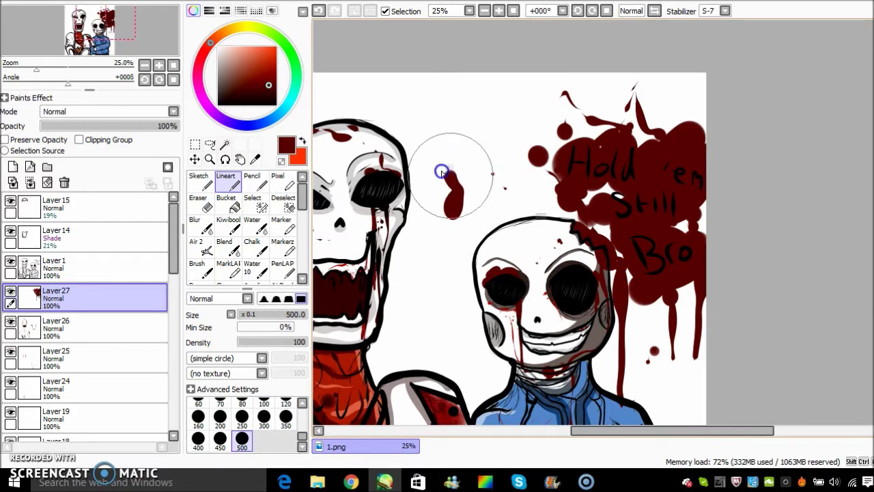
{"action": "scroll", "coordinate": [599, 198], "scroll_direction": "down", "scroll_amount": 4}
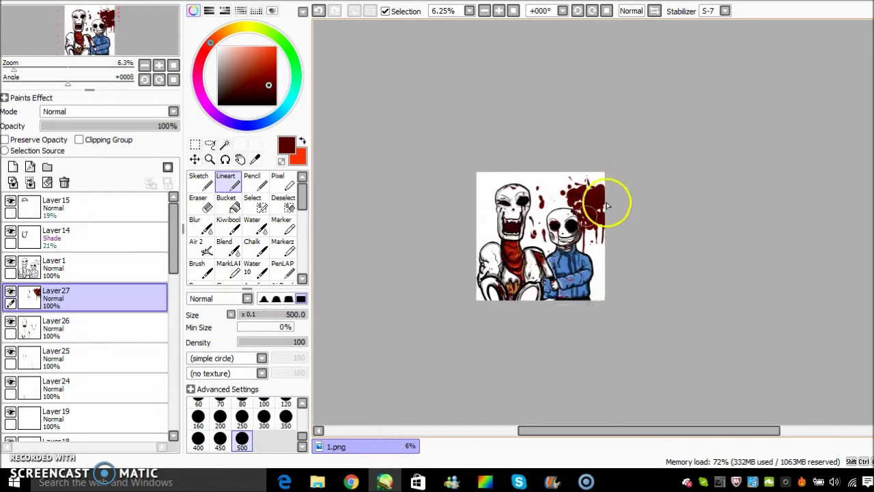
Step: Paint dark red spots, streaks and drips on the white background along the left-hand and right-hand sides of the drawing
{"action": "scroll", "coordinate": [461, 258], "scroll_direction": "up", "scroll_amount": 4}
{"action": "left_click_drag", "start_coordinate": [408, 111], "coordinate": [390, 199]}
{"action": "left_click", "coordinate": [406, 87]}
{"action": "mouse_move", "coordinate": [388, 133]}
{"action": "left_mouse_down"}
{"action": "mouse_move", "coordinate": [403, 111]}
{"action": "mouse_move", "coordinate": [446, 155]}
{"action": "left_mouse_up"}
{"action": "mouse_move", "coordinate": [448, 177]}
{"action": "left_mouse_down"}
{"action": "mouse_move", "coordinate": [418, 213]}
{"action": "mouse_move", "coordinate": [384, 346]}
{"action": "left_mouse_up"}
{"action": "left_click_drag", "start_coordinate": [842, 240], "coordinate": [863, 369]}
{"action": "scroll", "coordinate": [858, 341], "scroll_direction": "down", "scroll_amount": 2}
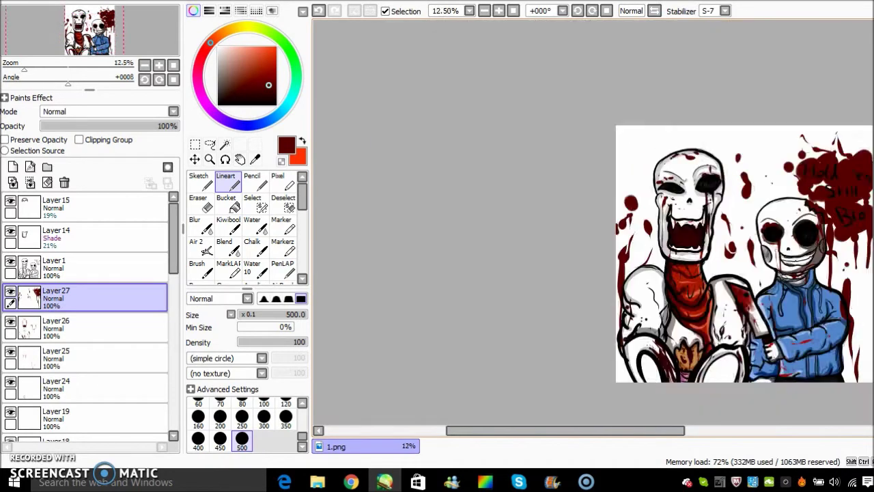
Step: Paint dark red blotches and a thick drip across the upper background and upper-left corner of the drawing
{"action": "scroll", "coordinate": [867, 126], "scroll_direction": "up", "scroll_amount": 1}
{"action": "left_click_drag", "start_coordinate": [562, 159], "coordinate": [553, 196]}
{"action": "left_click", "coordinate": [556, 134]}
{"action": "scroll", "coordinate": [726, 54], "scroll_direction": "down", "scroll_amount": 3}
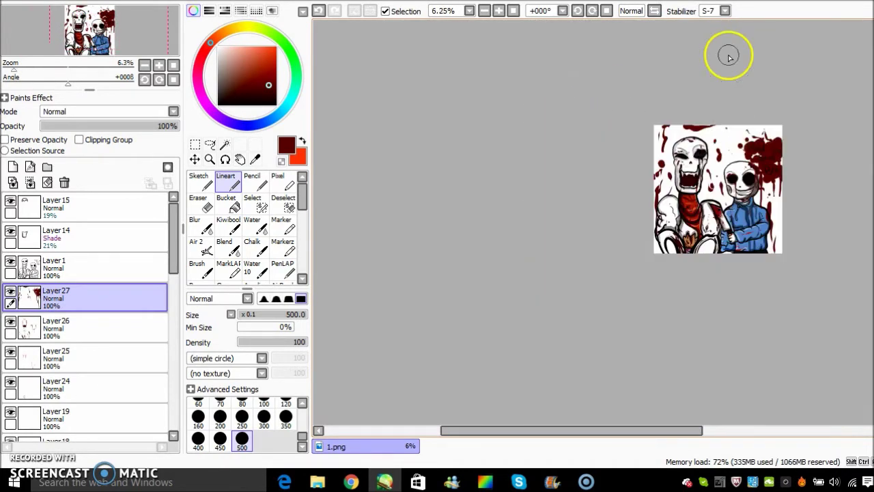
{"action": "scroll", "coordinate": [786, 201], "scroll_direction": "up", "scroll_amount": 2}
{"action": "scroll", "coordinate": [450, 43], "scroll_direction": "up", "scroll_amount": 2}
{"action": "scroll", "coordinate": [478, 38], "scroll_direction": "up", "scroll_amount": 1}
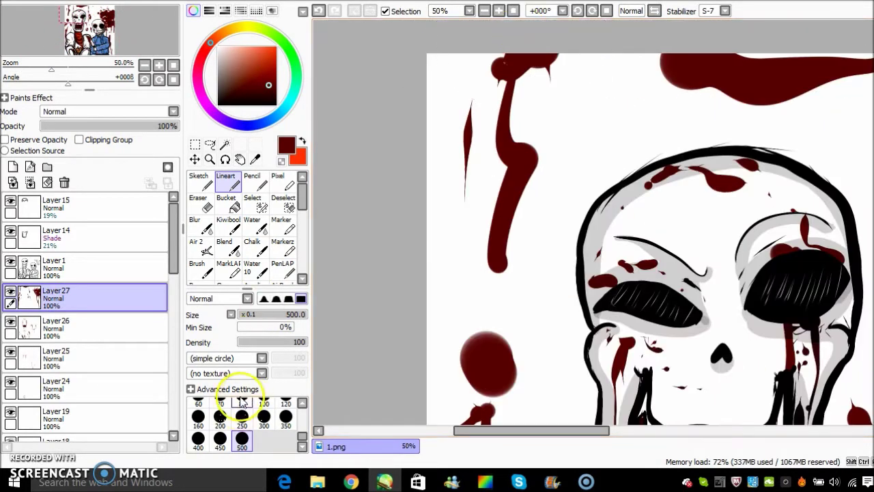
{"action": "left_click", "coordinate": [276, 104]}
{"action": "mouse_move", "coordinate": [498, 91]}
{"action": "left_mouse_down"}
{"action": "mouse_move", "coordinate": [494, 68]}
{"action": "mouse_move", "coordinate": [452, 175]}
{"action": "left_mouse_up"}
{"action": "left_click", "coordinate": [318, 10]}
Step: Hand-letter "HORROR" in bright orange-red above the scarf skeleton's head, using brush size 40
{"action": "left_click", "coordinate": [276, 47]}
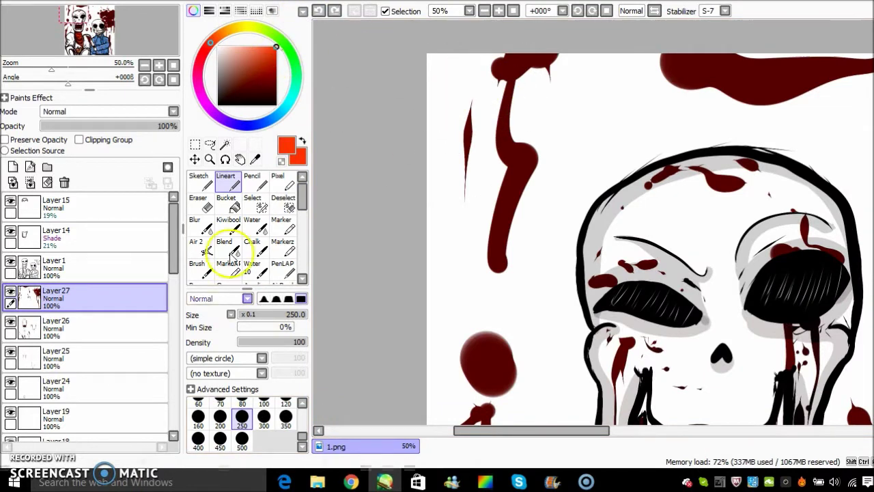
{"action": "left_click_drag", "start_coordinate": [303, 436], "coordinate": [302, 429]}
{"action": "left_click_drag", "start_coordinate": [501, 62], "coordinate": [465, 170]}
{"action": "left_click_drag", "start_coordinate": [492, 110], "coordinate": [529, 116]}
{"action": "left_click_drag", "start_coordinate": [533, 74], "coordinate": [519, 172]}
{"action": "mouse_move", "coordinate": [571, 124]}
{"action": "left_mouse_down"}
{"action": "mouse_move", "coordinate": [577, 154]}
{"action": "mouse_move", "coordinate": [567, 125]}
{"action": "left_mouse_up"}
{"action": "left_click_drag", "start_coordinate": [595, 118], "coordinate": [595, 138]}
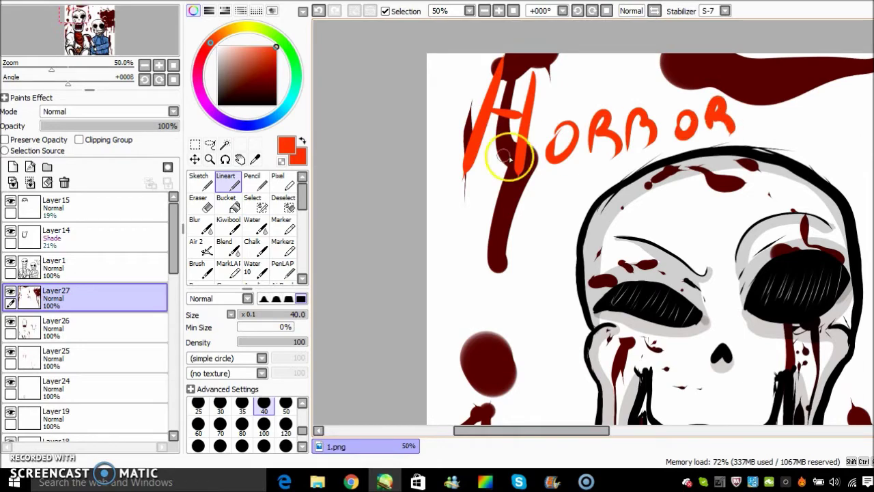
Step: Change the colour to black and hand-letter "TALE" beside the word "HORROR"
{"action": "left_click_drag", "start_coordinate": [547, 431], "coordinate": [581, 431]}
{"action": "left_click_drag", "start_coordinate": [267, 76], "coordinate": [305, 188]}
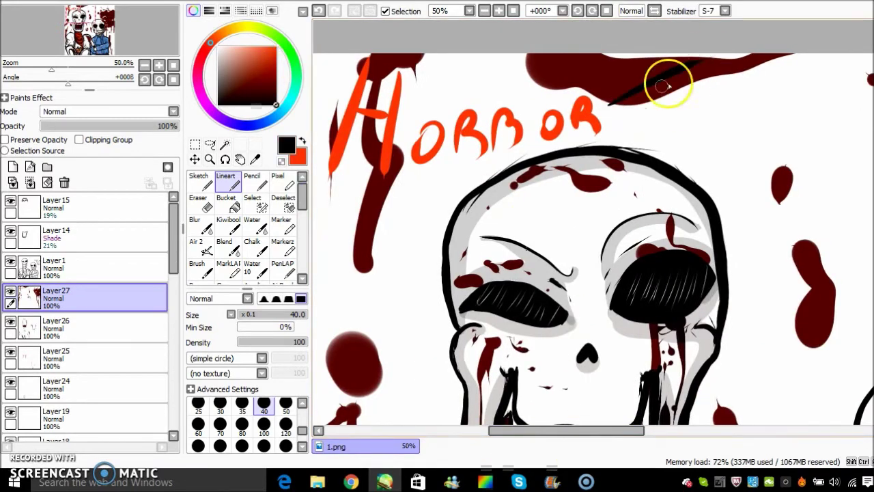
{"action": "left_click_drag", "start_coordinate": [715, 75], "coordinate": [729, 134]}
{"action": "left_click_drag", "start_coordinate": [705, 109], "coordinate": [726, 109]}
{"action": "left_click_drag", "start_coordinate": [740, 75], "coordinate": [750, 131]}
{"action": "left_click_drag", "start_coordinate": [753, 100], "coordinate": [771, 93]}
{"action": "scroll", "coordinate": [760, 92], "scroll_direction": "down", "scroll_amount": 5}
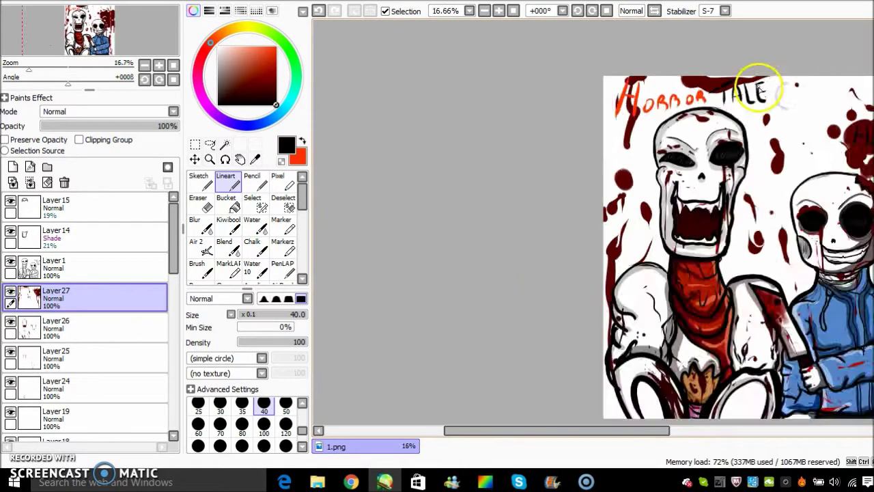
{"action": "scroll", "coordinate": [742, 169], "scroll_direction": "up", "scroll_amount": 2}
{"action": "scroll", "coordinate": [642, 153], "scroll_direction": "up", "scroll_amount": 1}
{"action": "scroll", "coordinate": [747, 201], "scroll_direction": "down", "scroll_amount": 2}
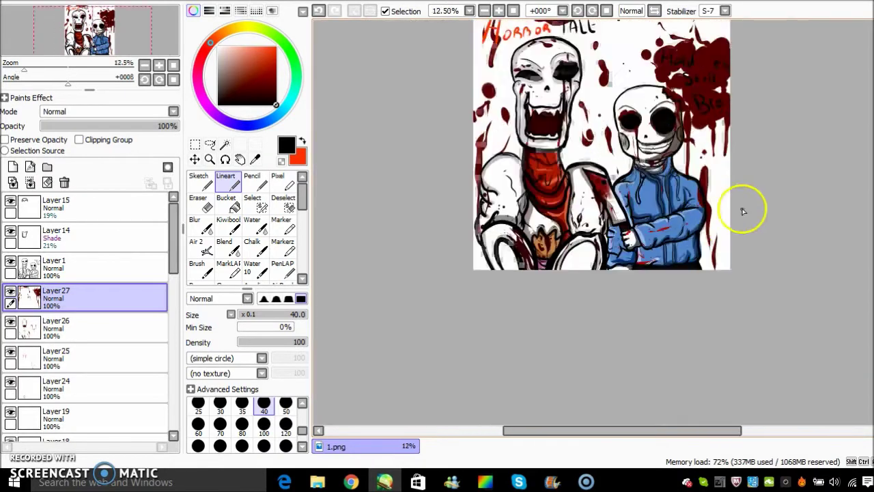
{"action": "scroll", "coordinate": [673, 230], "scroll_direction": "up", "scroll_amount": 8}
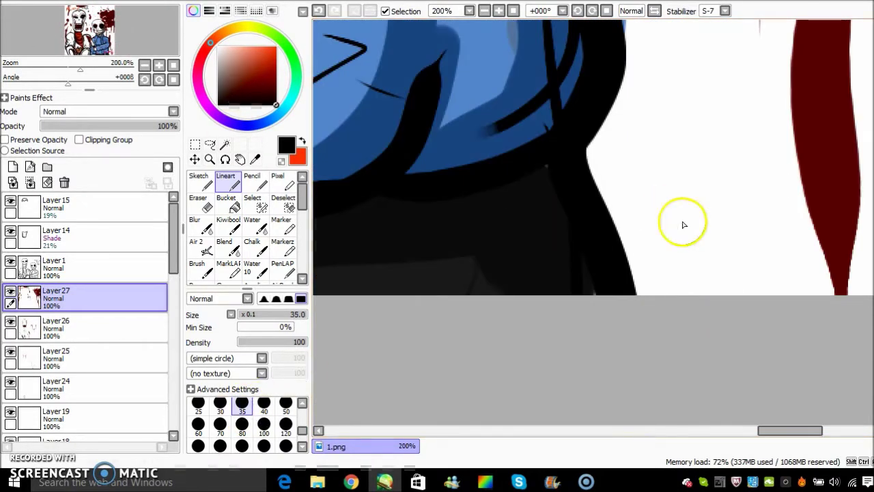
{"action": "scroll", "coordinate": [304, 422], "scroll_direction": "up", "scroll_amount": 1}
{"action": "left_click", "coordinate": [260, 418]}
{"action": "mouse_move", "coordinate": [626, 281]}
{"action": "left_mouse_down"}
{"action": "mouse_move", "coordinate": [636, 213]}
{"action": "mouse_move", "coordinate": [656, 270]}
{"action": "left_mouse_up"}
{"action": "mouse_move", "coordinate": [685, 234]}
{"action": "left_mouse_down"}
{"action": "mouse_move", "coordinate": [710, 236]}
{"action": "mouse_move", "coordinate": [709, 262]}
{"action": "left_mouse_up"}
{"action": "left_click", "coordinate": [319, 10]}
{"action": "left_click", "coordinate": [319, 11]}
{"action": "scroll", "coordinate": [504, 212], "scroll_direction": "down", "scroll_amount": 4}
{"action": "scroll", "coordinate": [521, 211], "scroll_direction": "down", "scroll_amount": 3}
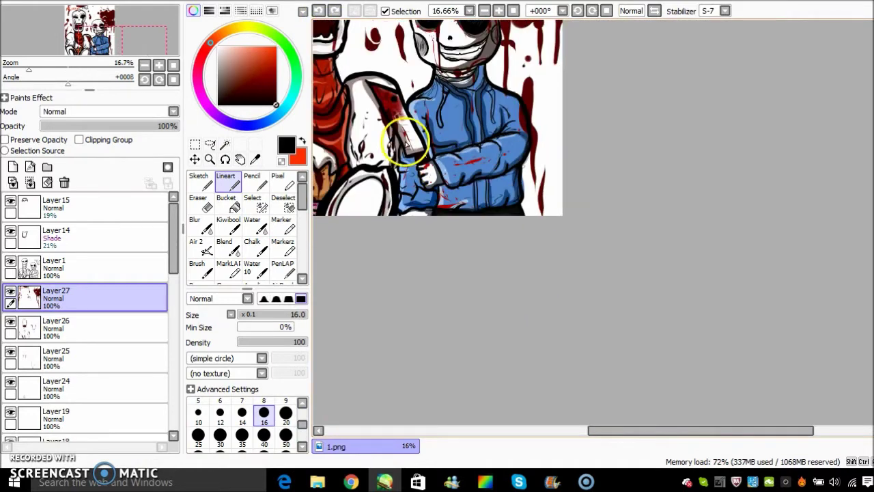
Step: Add a new layer above the blood layer and hand-letter the artist's signature in black on the cleaver blade, using brush size 12
{"action": "scroll", "coordinate": [400, 141], "scroll_direction": "up", "scroll_amount": 5}
{"action": "left_click", "coordinate": [242, 412]}
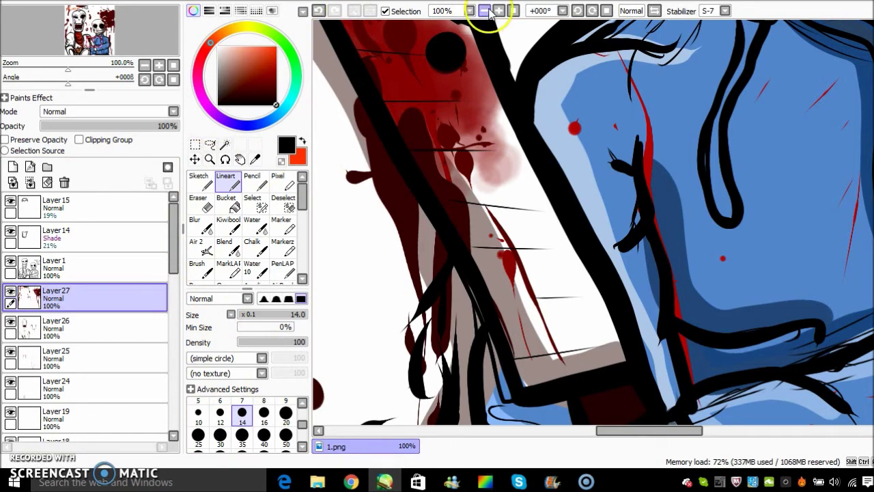
{"action": "left_click", "coordinate": [591, 11]}
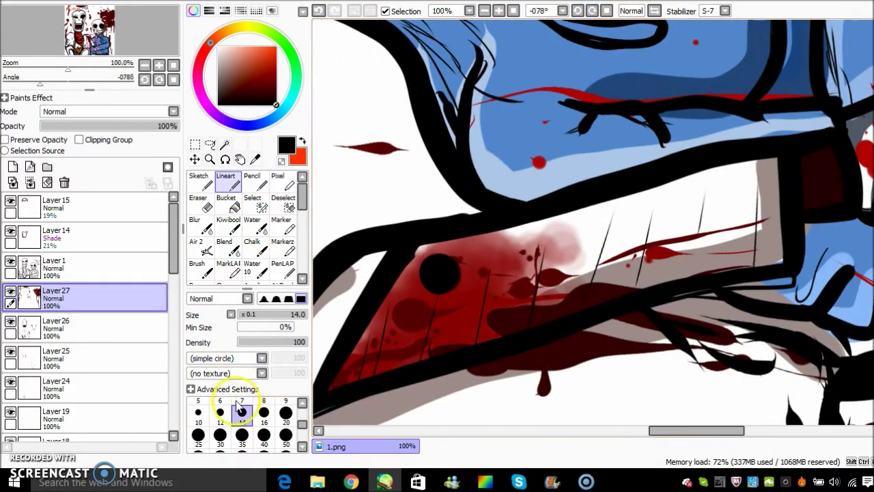
{"action": "left_click", "coordinate": [220, 412]}
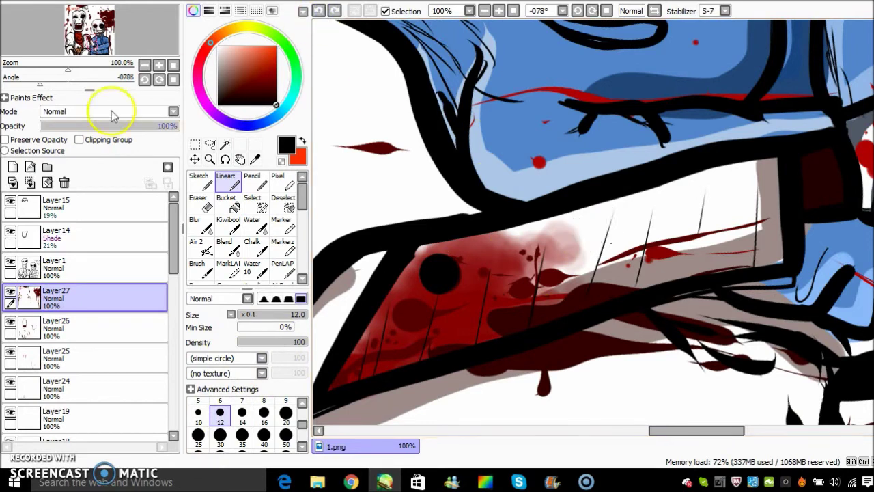
{"action": "left_click", "coordinate": [13, 167]}
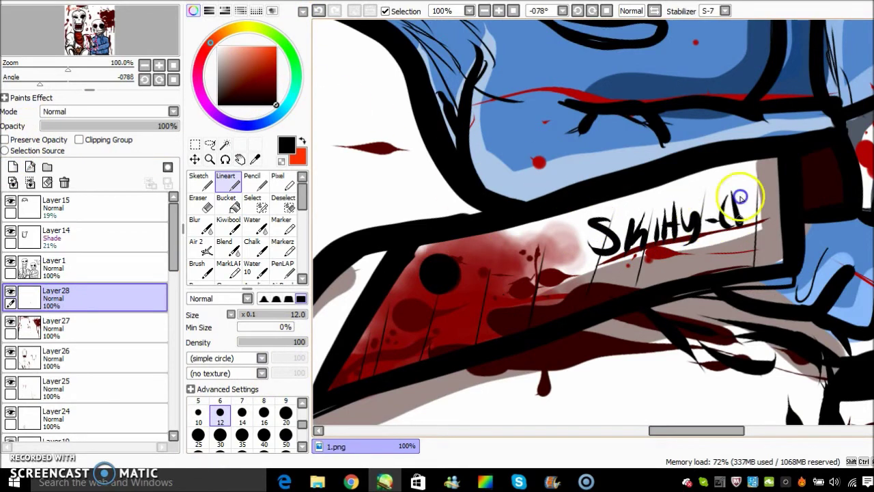
Step: Move the signature onto the blood-stained end of the blade and resize it to fit along the lower edge
{"action": "left_click", "coordinate": [195, 159]}
{"action": "left_click_drag", "start_coordinate": [468, 205], "coordinate": [275, 321]}
{"action": "left_click", "coordinate": [195, 145]}
{"action": "left_click", "coordinate": [213, 374]}
{"action": "left_click_drag", "start_coordinate": [523, 203], "coordinate": [502, 202]}
{"action": "left_click_drag", "start_coordinate": [509, 309], "coordinate": [487, 313]}
{"action": "key", "text": "Return"}
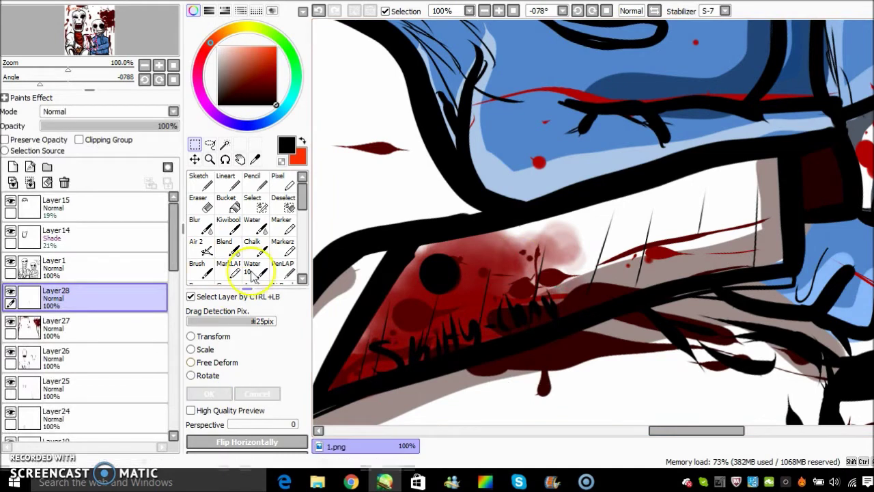
{"action": "key", "text": "Home"}
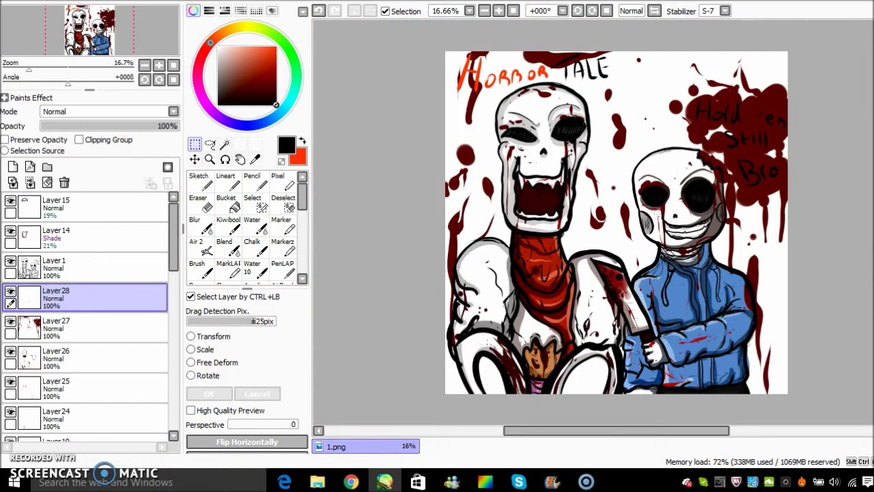
Step: Paint a black border around the canvas on a new layer with the size 500 Lineart brush and soften it inward with the Blur brush
{"action": "left_click", "coordinate": [12, 167]}
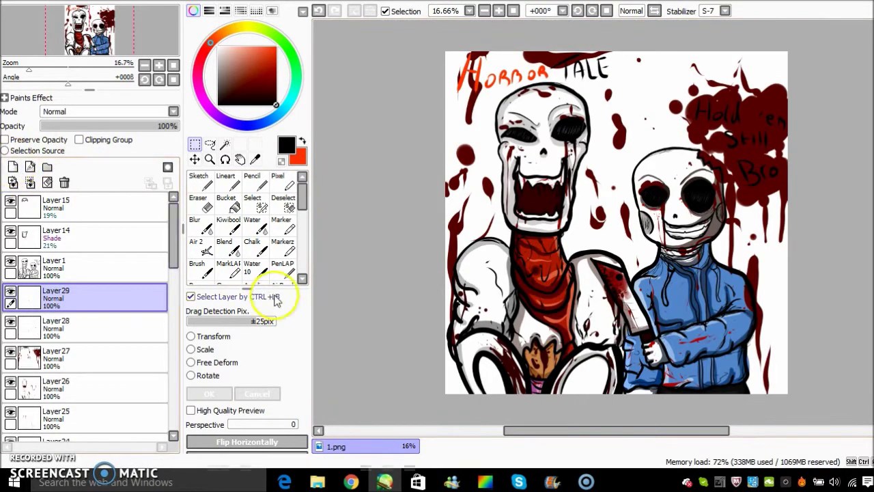
{"action": "left_click", "coordinate": [228, 181]}
{"action": "left_click_drag", "start_coordinate": [302, 427], "coordinate": [303, 442]}
{"action": "left_click", "coordinate": [242, 440]}
{"action": "mouse_move", "coordinate": [447, 62]}
{"action": "left_mouse_down"}
{"action": "mouse_move", "coordinate": [453, 335]}
{"action": "mouse_move", "coordinate": [588, 399]}
{"action": "mouse_move", "coordinate": [791, 357]}
{"action": "mouse_move", "coordinate": [780, 91]}
{"action": "mouse_move", "coordinate": [629, 23]}
{"action": "mouse_move", "coordinate": [459, 41]}
{"action": "left_mouse_up"}
{"action": "left_click", "coordinate": [198, 222]}
{"action": "mouse_move", "coordinate": [489, 202]}
{"action": "left_mouse_down"}
{"action": "mouse_move", "coordinate": [462, 372]}
{"action": "mouse_move", "coordinate": [520, 68]}
{"action": "mouse_move", "coordinate": [816, 73]}
{"action": "mouse_move", "coordinate": [783, 272]}
{"action": "mouse_move", "coordinate": [556, 407]}
{"action": "mouse_move", "coordinate": [638, 396]}
{"action": "mouse_move", "coordinate": [726, 98]}
{"action": "mouse_move", "coordinate": [775, 218]}
{"action": "left_mouse_up"}
Step: Add a top layer in Luminosity mode and paint an orange-red pupil in one eye socket of each skeleton
{"action": "left_click", "coordinate": [12, 183]}
{"action": "left_click", "coordinate": [225, 181]}
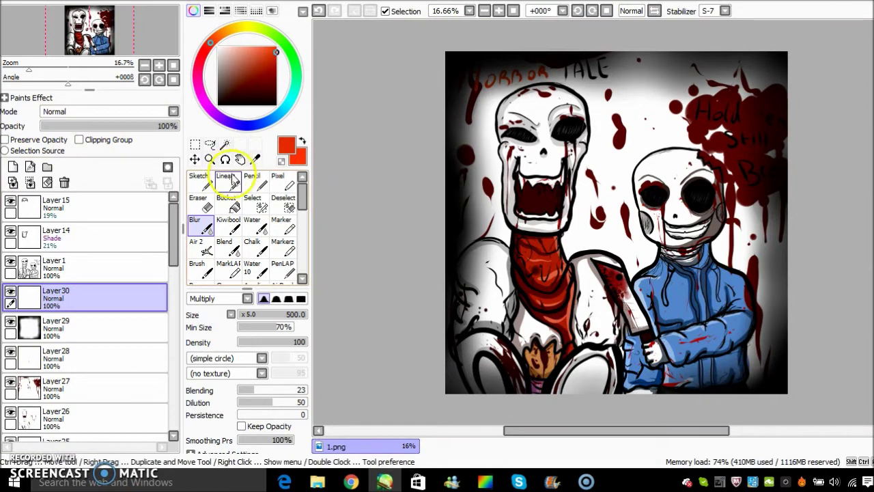
{"action": "left_click", "coordinate": [12, 167]}
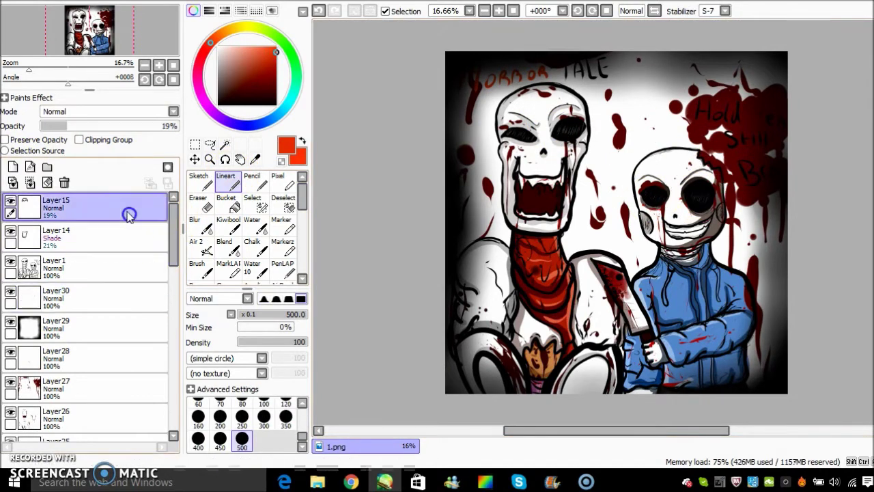
{"action": "left_click", "coordinate": [68, 112]}
{"action": "left_click", "coordinate": [69, 160]}
{"action": "mouse_move", "coordinate": [545, 140]}
{"action": "left_mouse_down"}
{"action": "mouse_move", "coordinate": [566, 134]}
{"action": "mouse_move", "coordinate": [520, 136]}
{"action": "left_mouse_up"}
Step: Soften both pupils with the Blur brush at size 35, repainting the scarf skeleton's pupil before blurring it again
{"action": "left_click", "coordinate": [200, 226]}
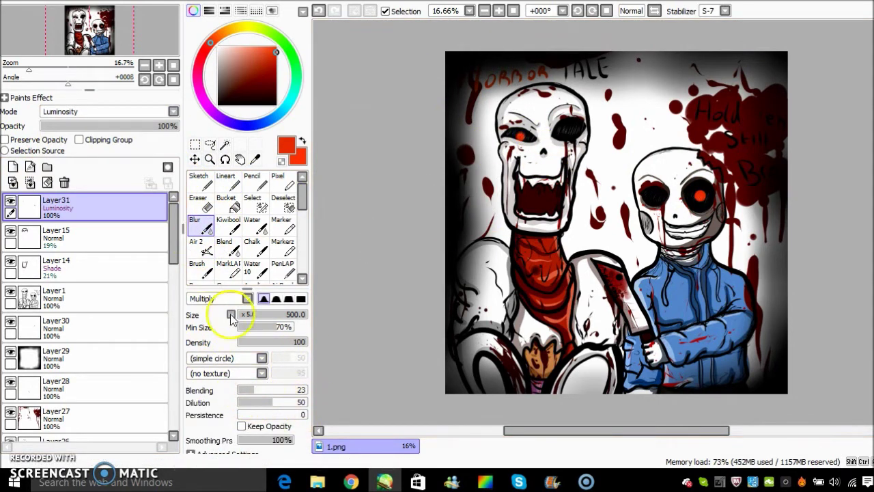
{"action": "left_click", "coordinate": [206, 453]}
{"action": "left_click", "coordinate": [242, 397]}
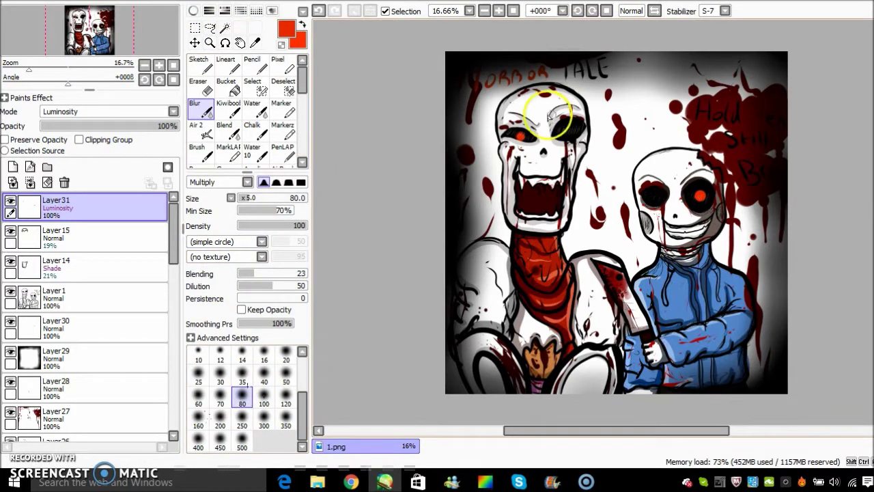
{"action": "left_click", "coordinate": [247, 417]}
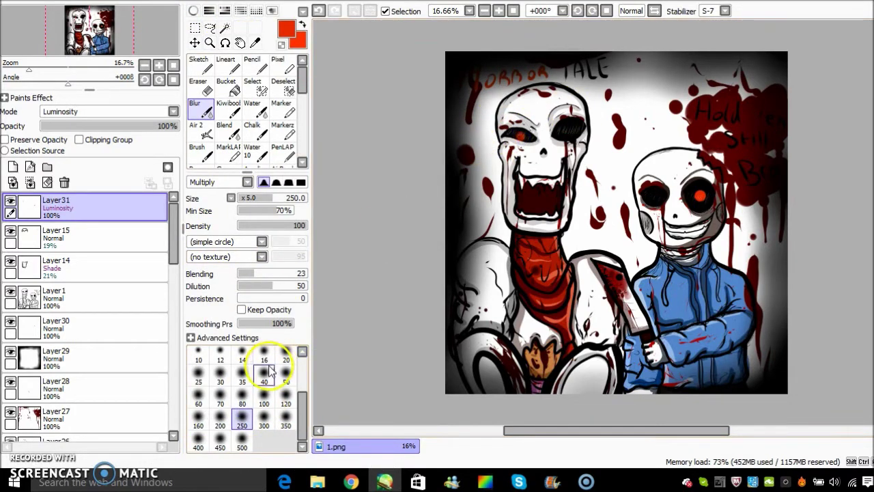
{"action": "left_click", "coordinate": [242, 375]}
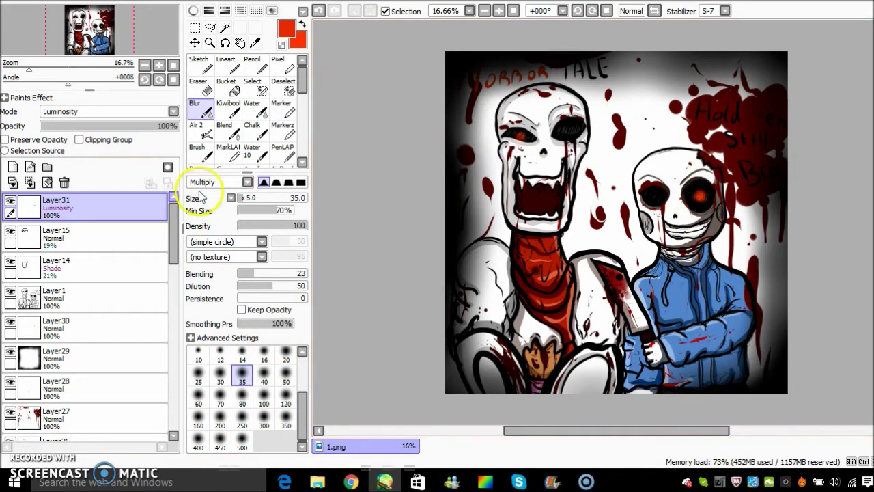
{"action": "left_click", "coordinate": [226, 65]}
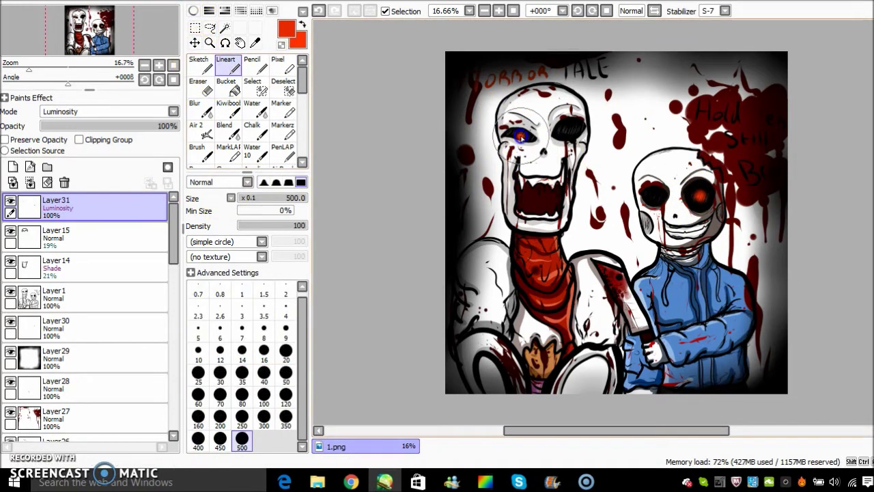
{"action": "left_click", "coordinate": [197, 108]}
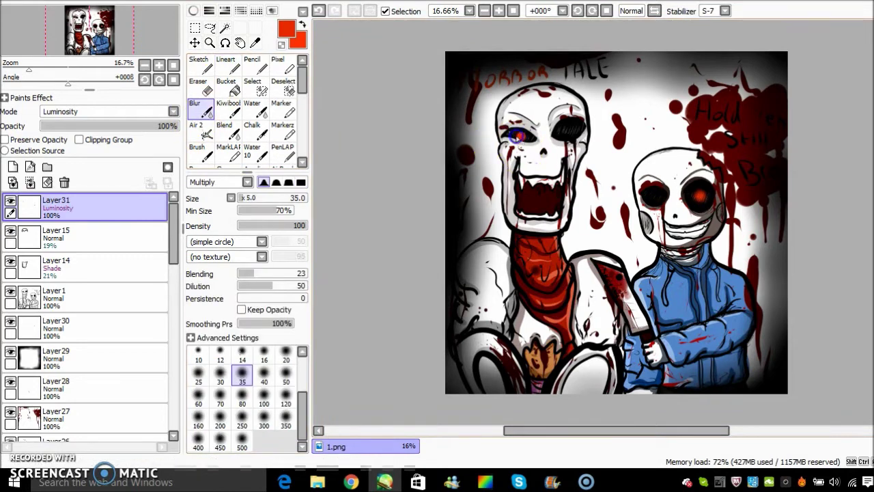
Step: Set the pupil layer's blending mode to Lumi & Shade and paint dark red blood streaks over the scarf skeleton's face, scarf and body
{"action": "left_click", "coordinate": [137, 112]}
{"action": "left_click", "coordinate": [136, 183]}
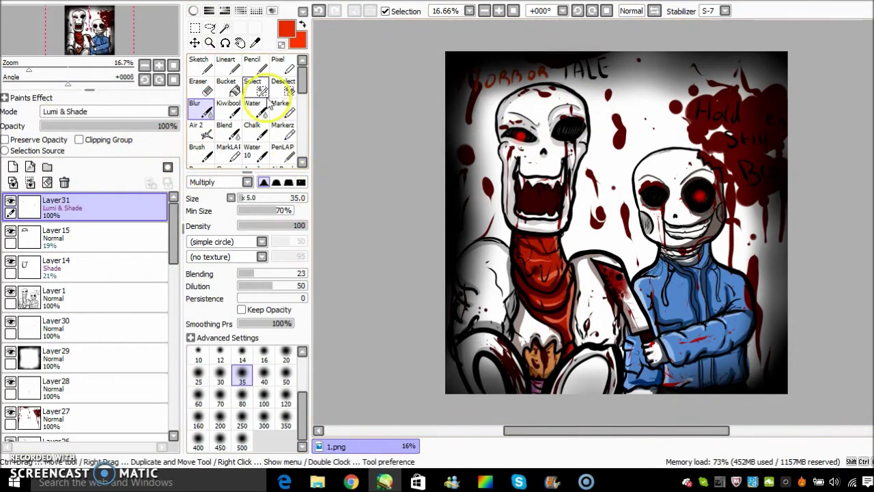
{"action": "left_click", "coordinate": [226, 65]}
{"action": "left_click", "coordinate": [194, 10]}
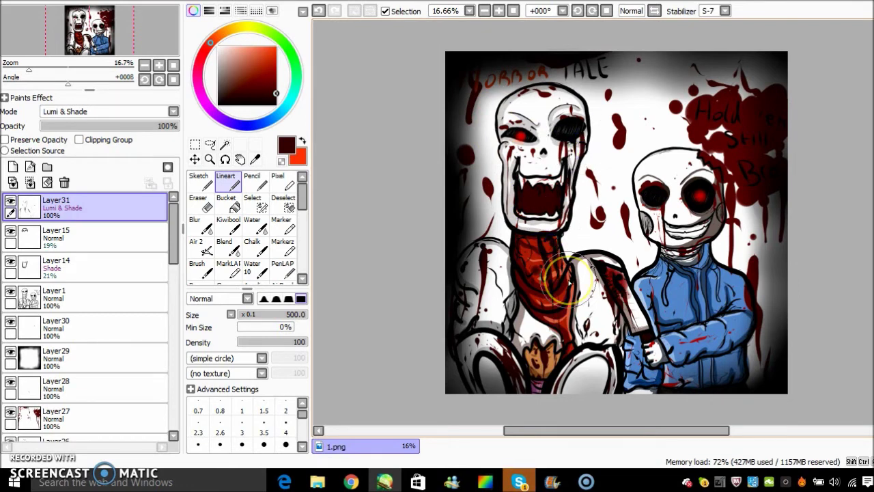
Step: Blend the black border around the title on Layer29 with the size 500 Blur brush and save the drawing
{"action": "left_click", "coordinate": [89, 356]}
{"action": "left_click", "coordinate": [198, 223]}
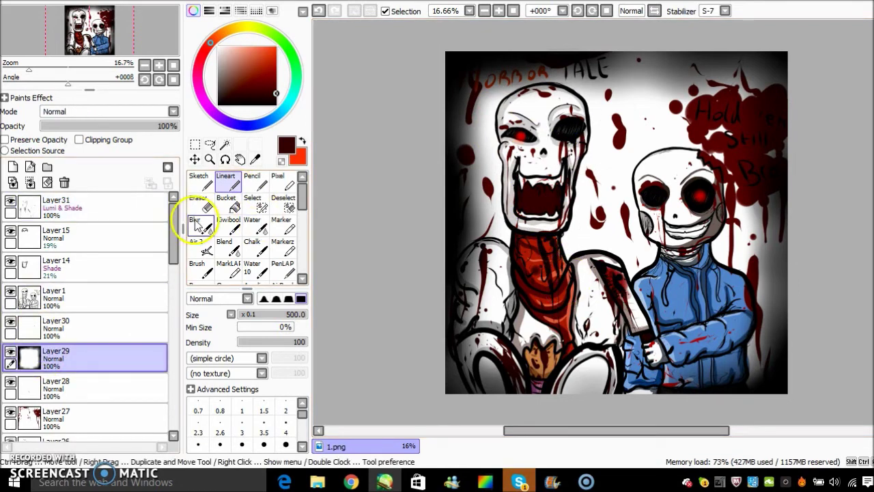
{"action": "mouse_move", "coordinate": [554, 72]}
{"action": "left_mouse_down"}
{"action": "mouse_move", "coordinate": [630, 72]}
{"action": "mouse_move", "coordinate": [502, 72]}
{"action": "left_mouse_up"}
{"action": "left_click", "coordinate": [46, 4]}
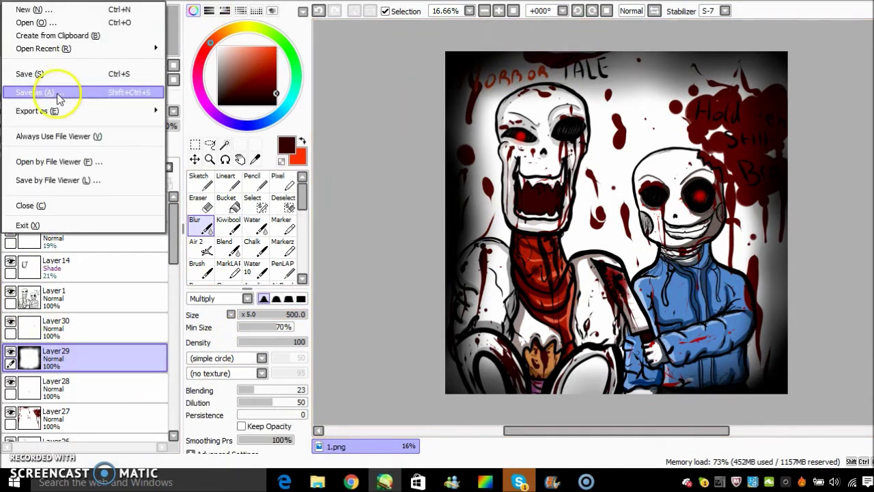
{"action": "left_click", "coordinate": [59, 77]}
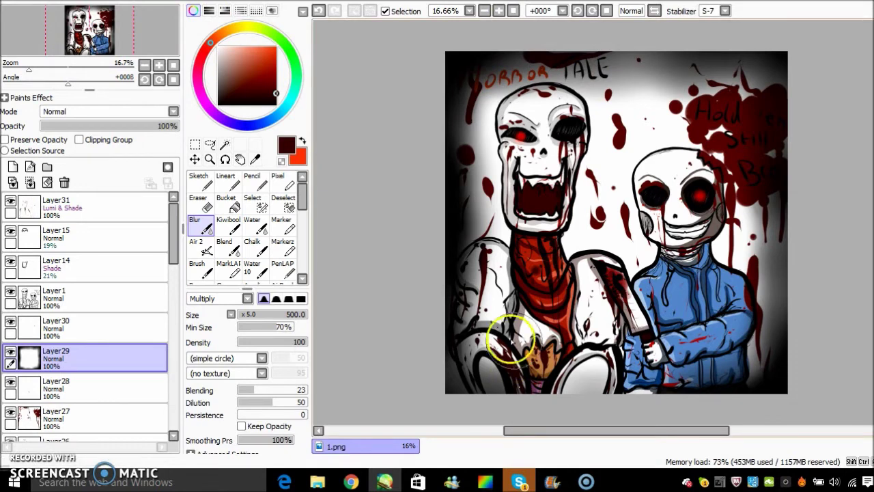